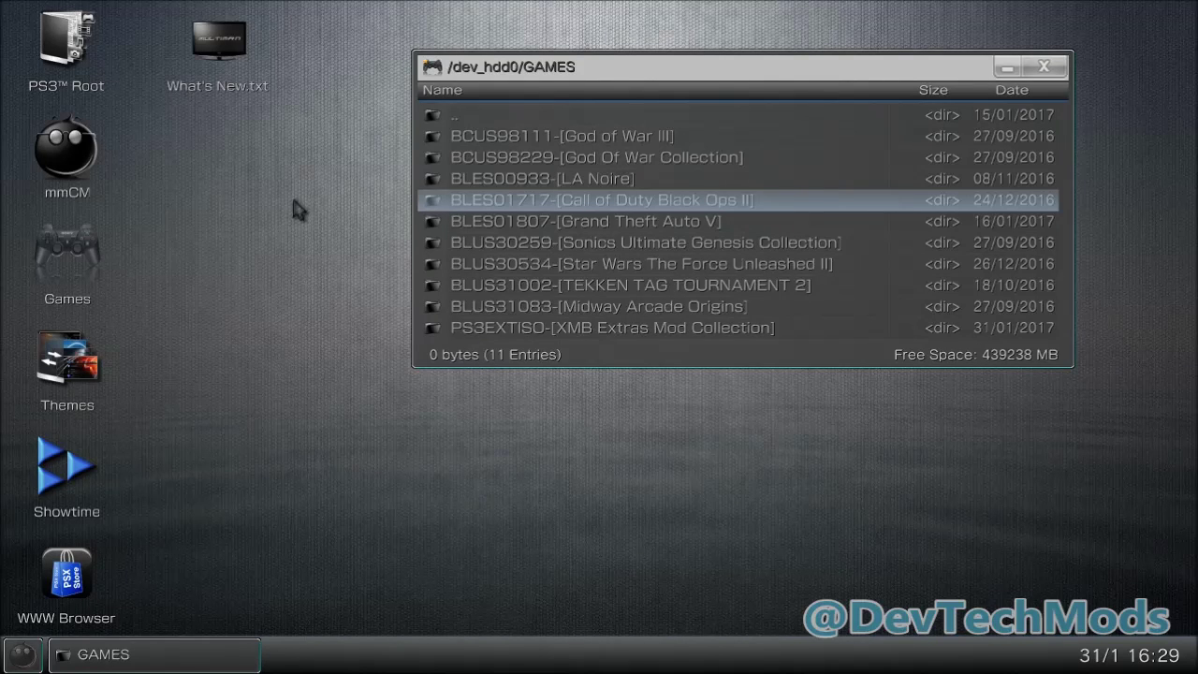
Open dev_hdd0 > GAMES > XMB Extras Mod Collection folder to view its PS3_EXTRA, PS3_GAME and PS3_DISC.SFB
{"action": "left_click", "coordinate": [99, 180]}
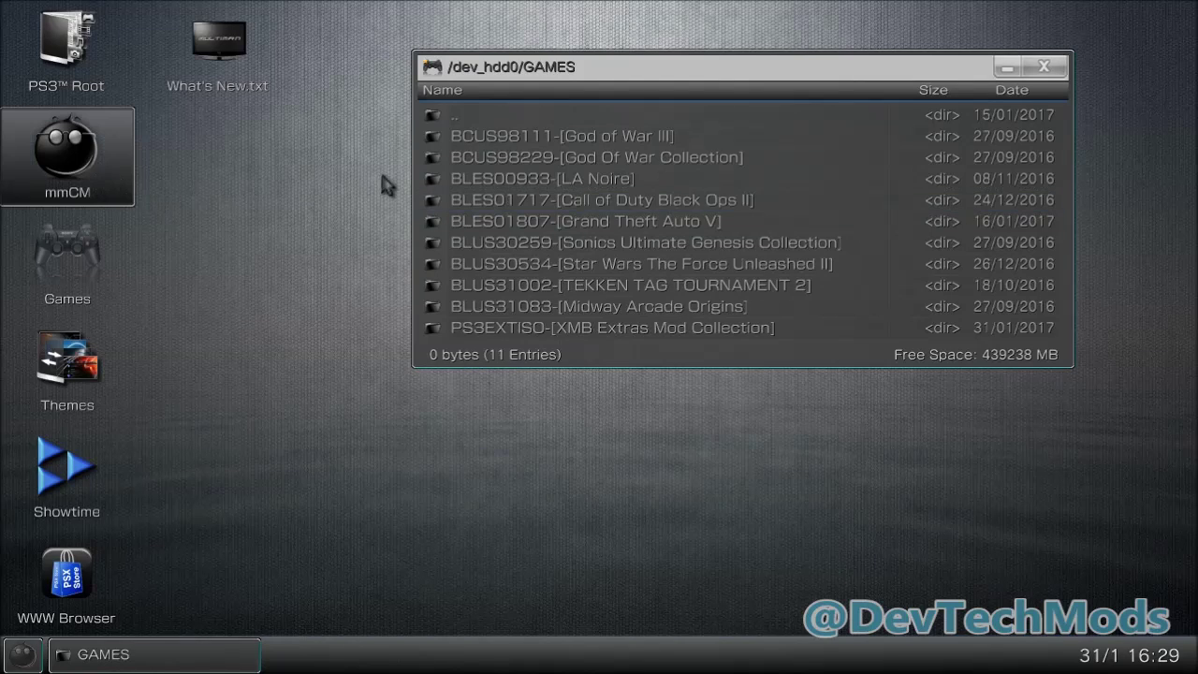
{"action": "key", "text": "BackSpace"}
{"action": "key", "text": "BackSpace"}
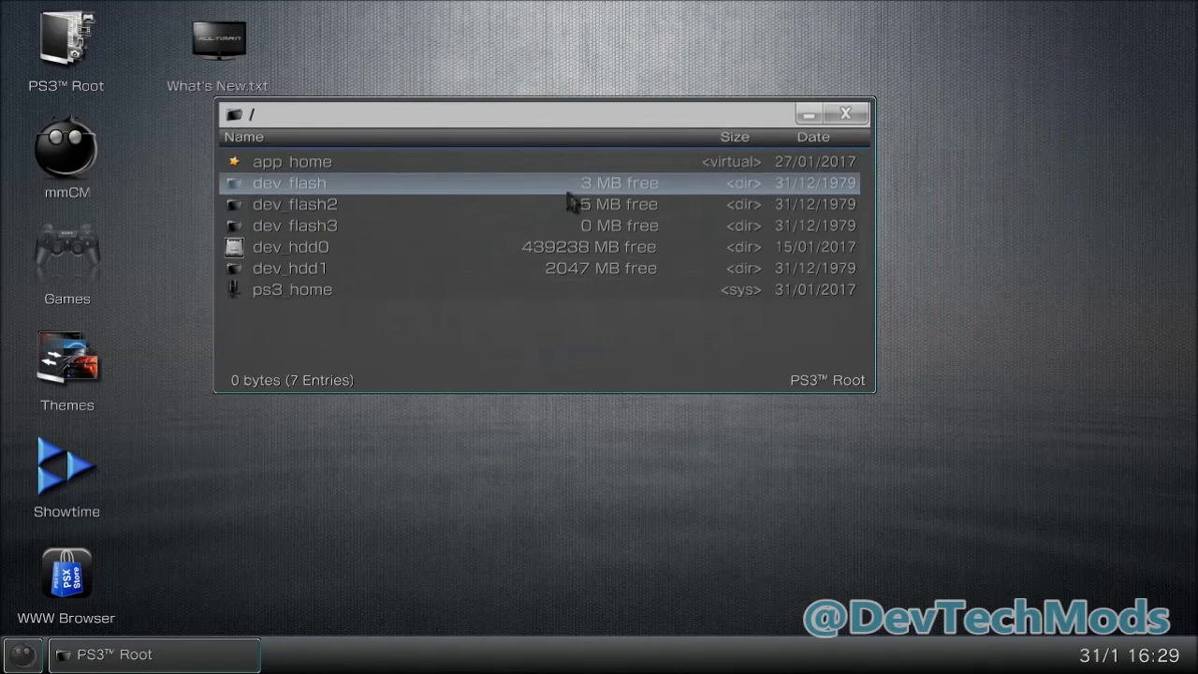
{"action": "double_click", "coordinate": [428, 248]}
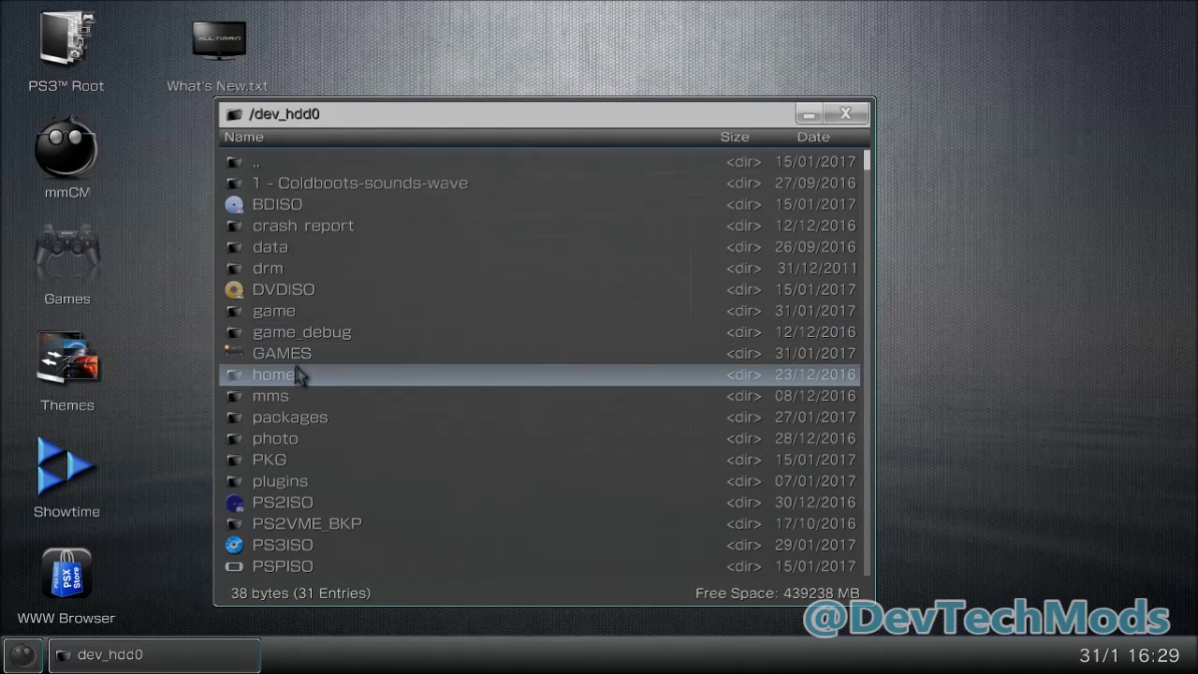
{"action": "double_click", "coordinate": [386, 361]}
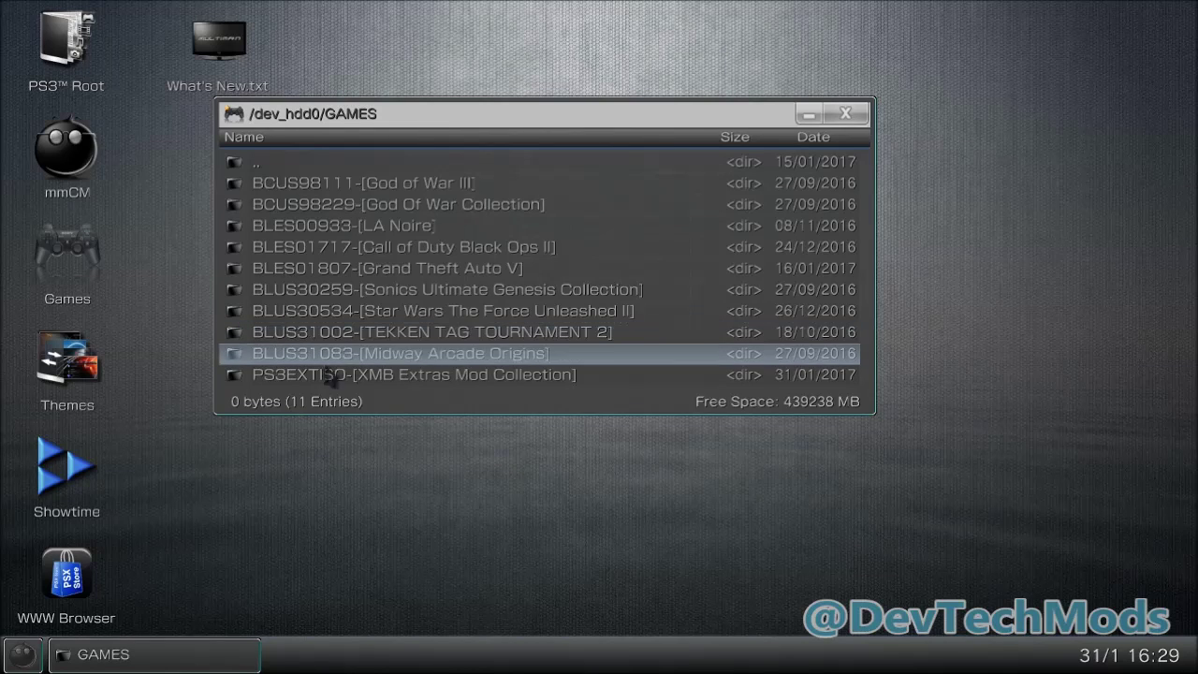
{"action": "left_click", "coordinate": [461, 376]}
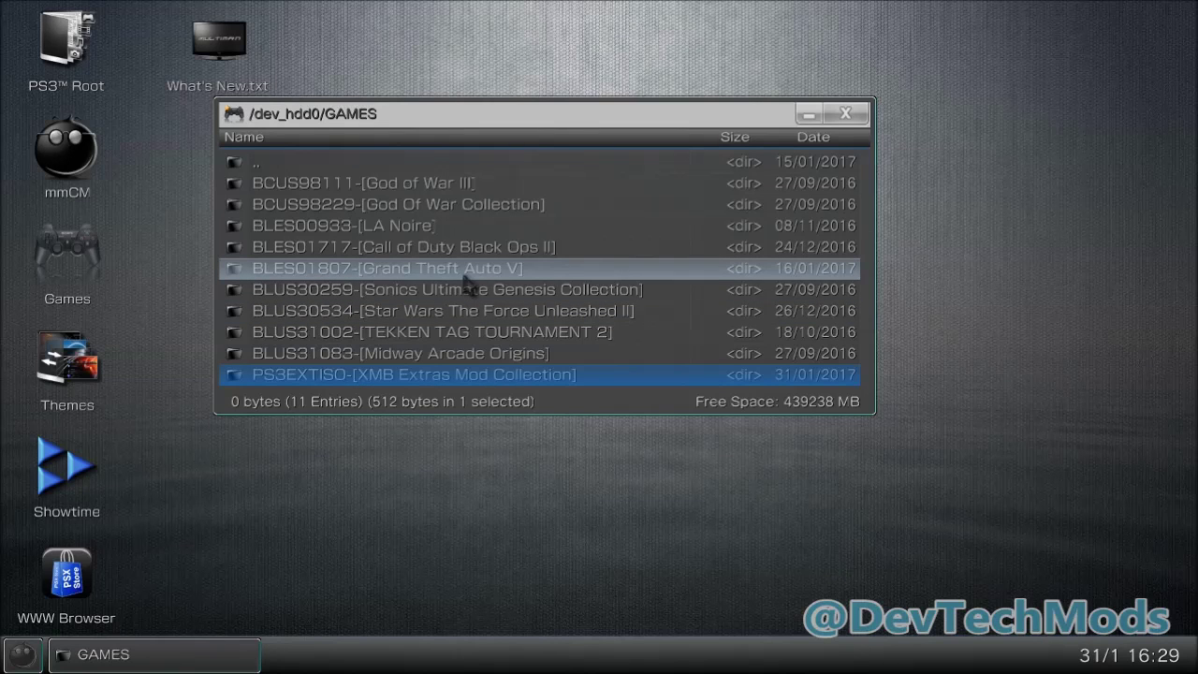
{"action": "double_click", "coordinate": [464, 378]}
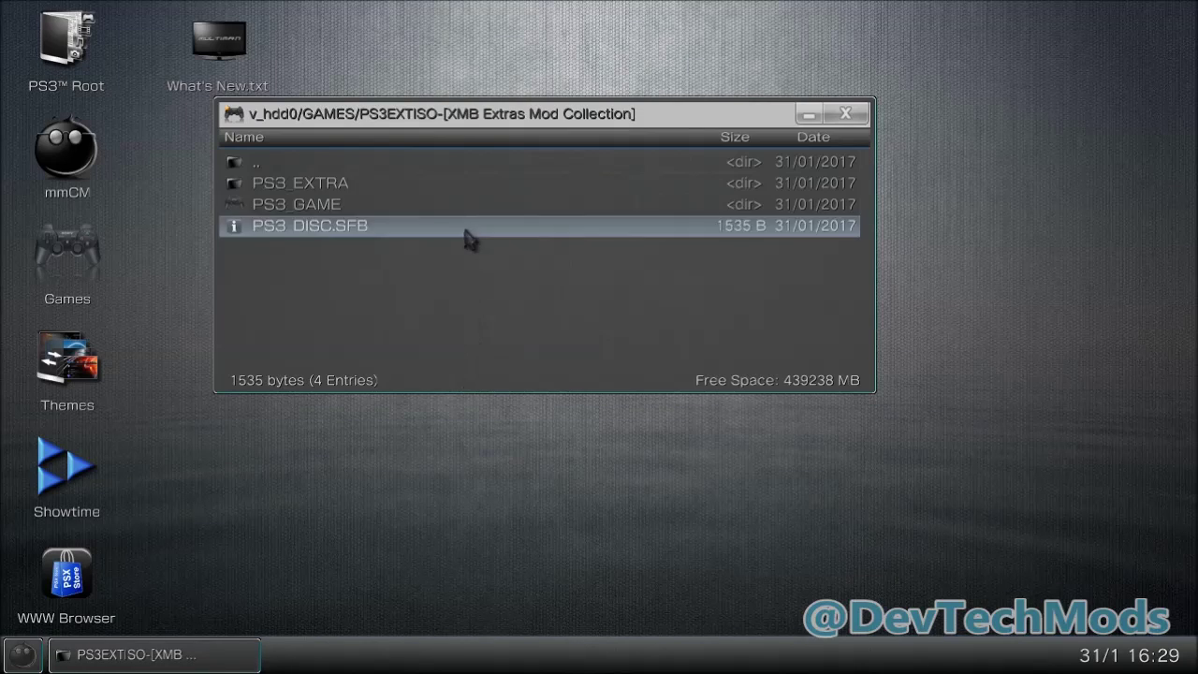
Go back up to the dev_hdd0 root and switch to the games menu view
{"action": "key", "text": "BackSpace"}
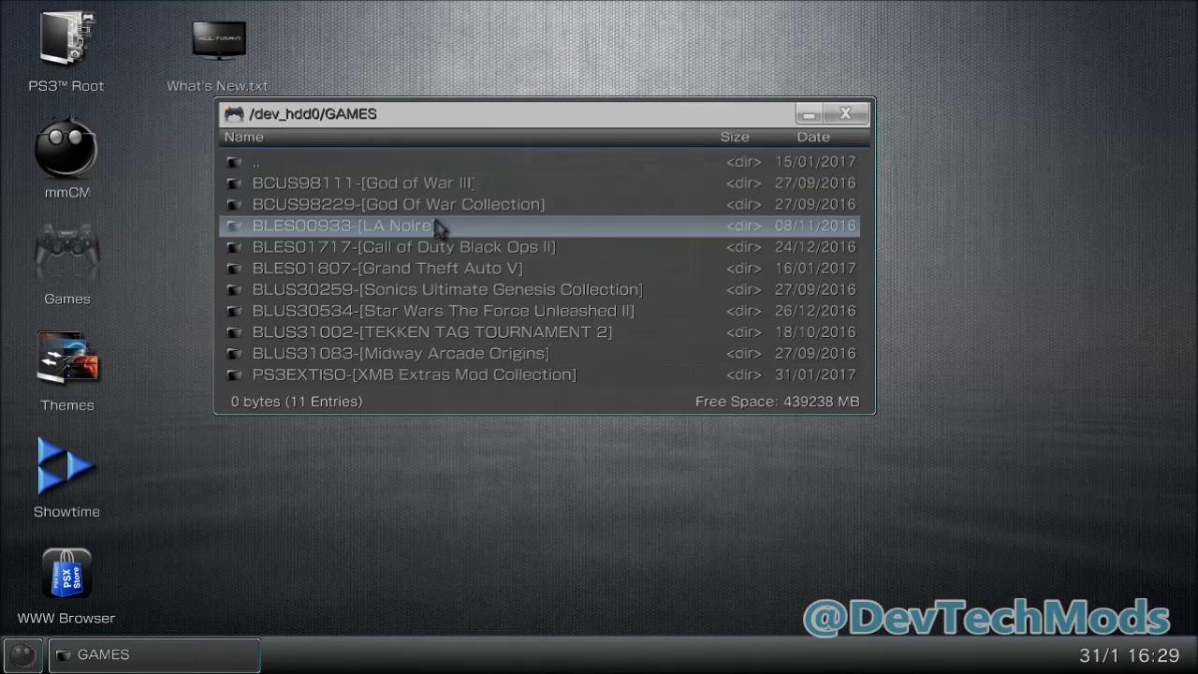
{"action": "key", "text": "BackSpace"}
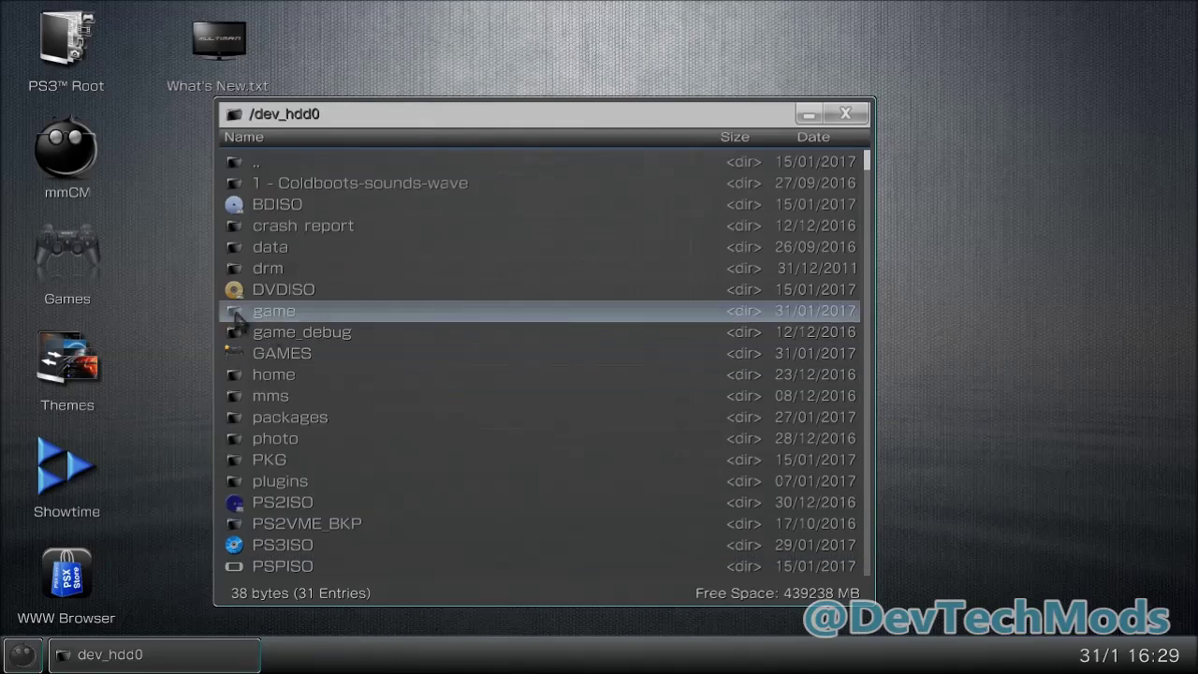
{"action": "left_click", "coordinate": [63, 294]}
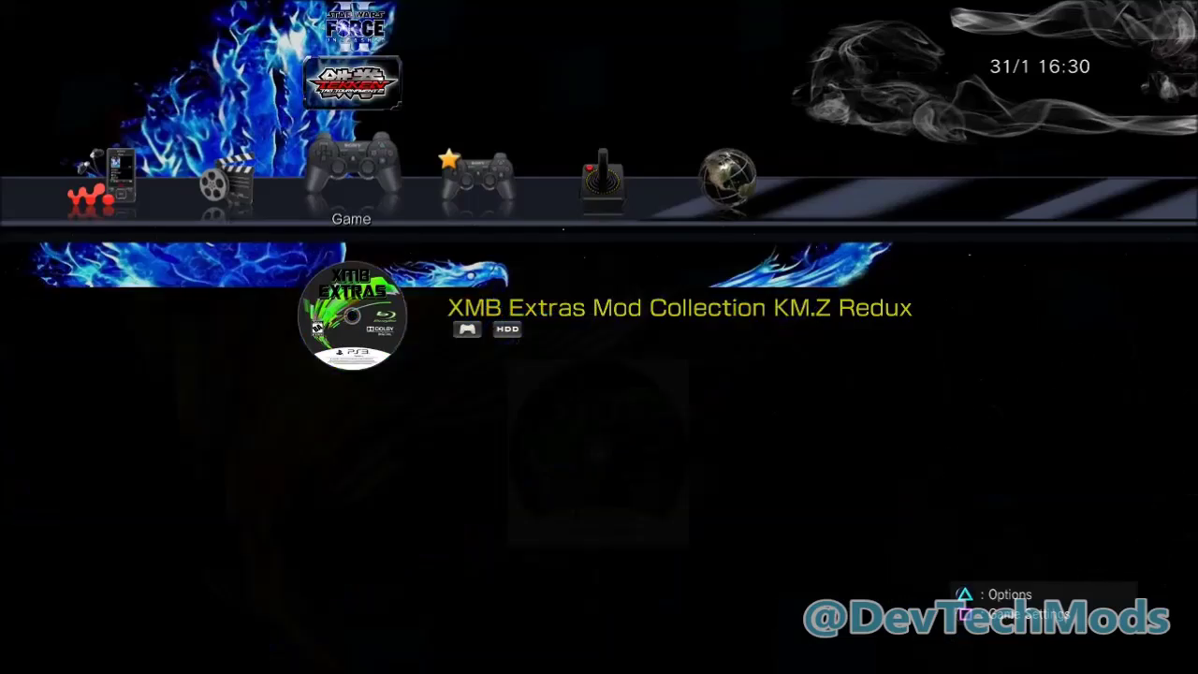
Browse the mmCM options, then move to the Game column's XMB Extras Mod Collection KM.Z Redux entry
{"action": "key", "text": "Left"}
{"action": "key", "text": "Left"}
{"action": "key", "text": "Left"}
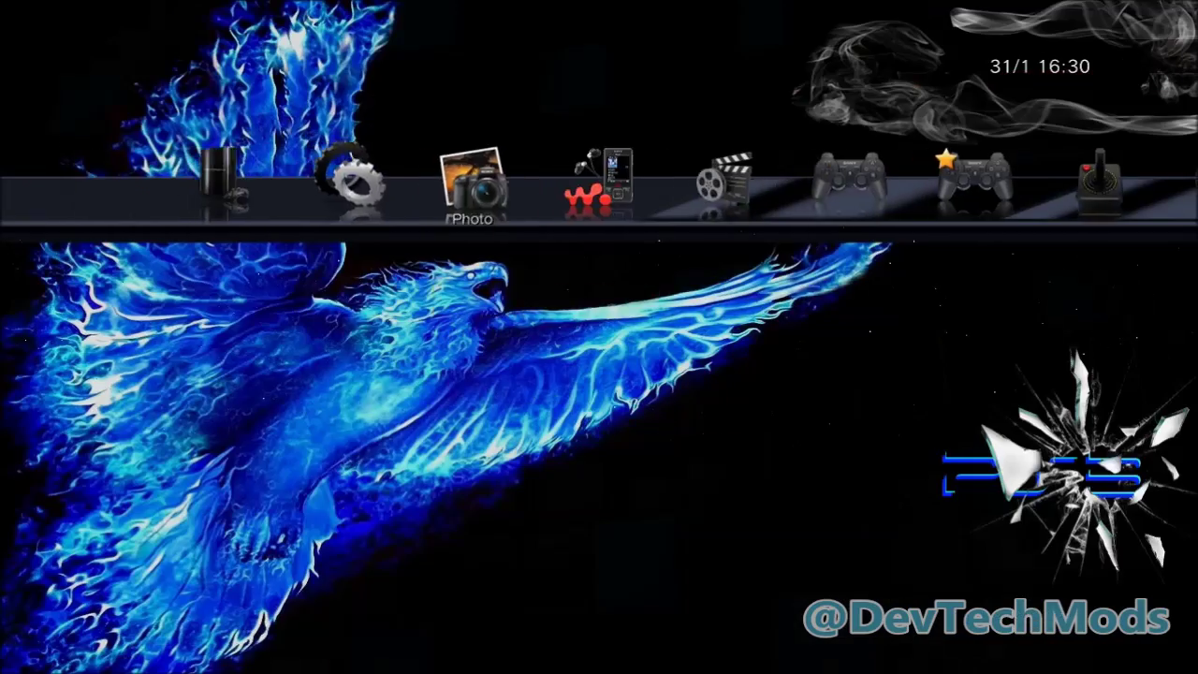
{"action": "key", "text": "Left"}
{"action": "key", "text": "Left"}
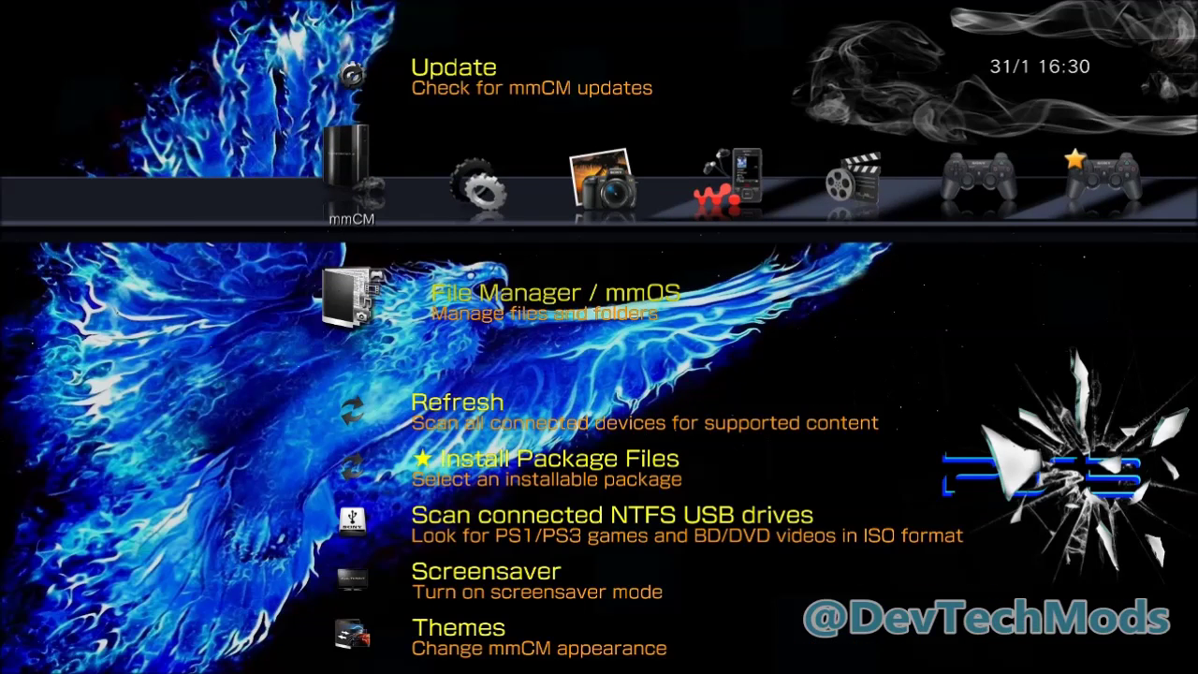
{"action": "key", "text": "Down"}
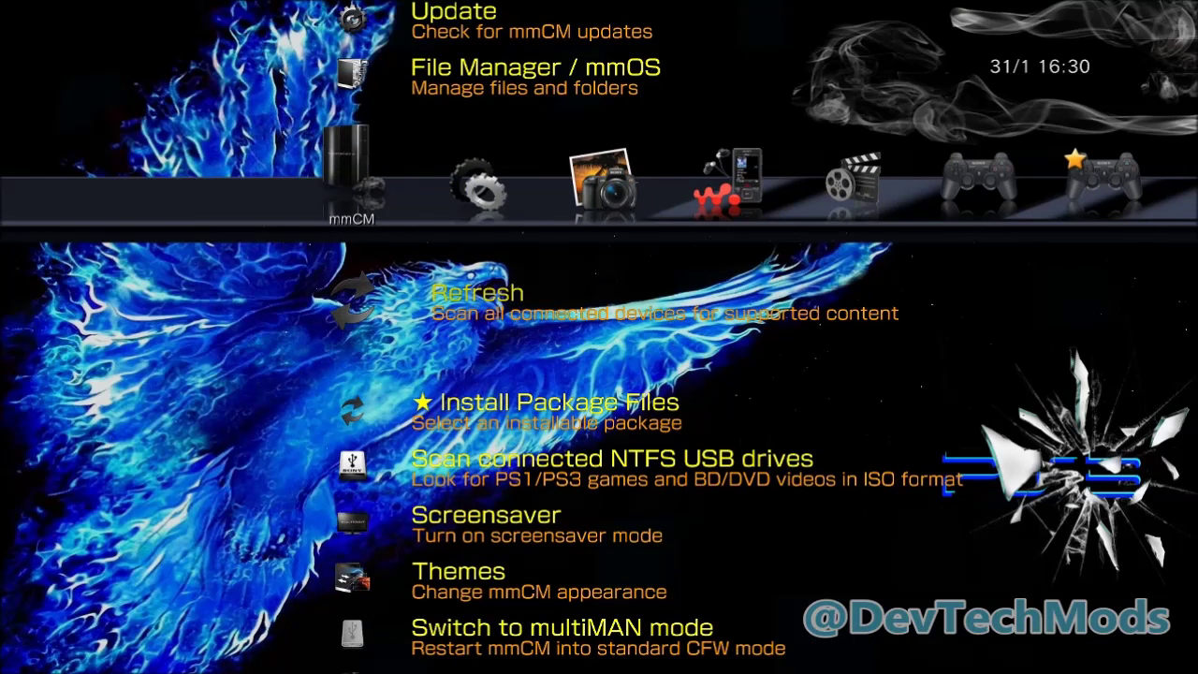
{"action": "key", "text": "Up"}
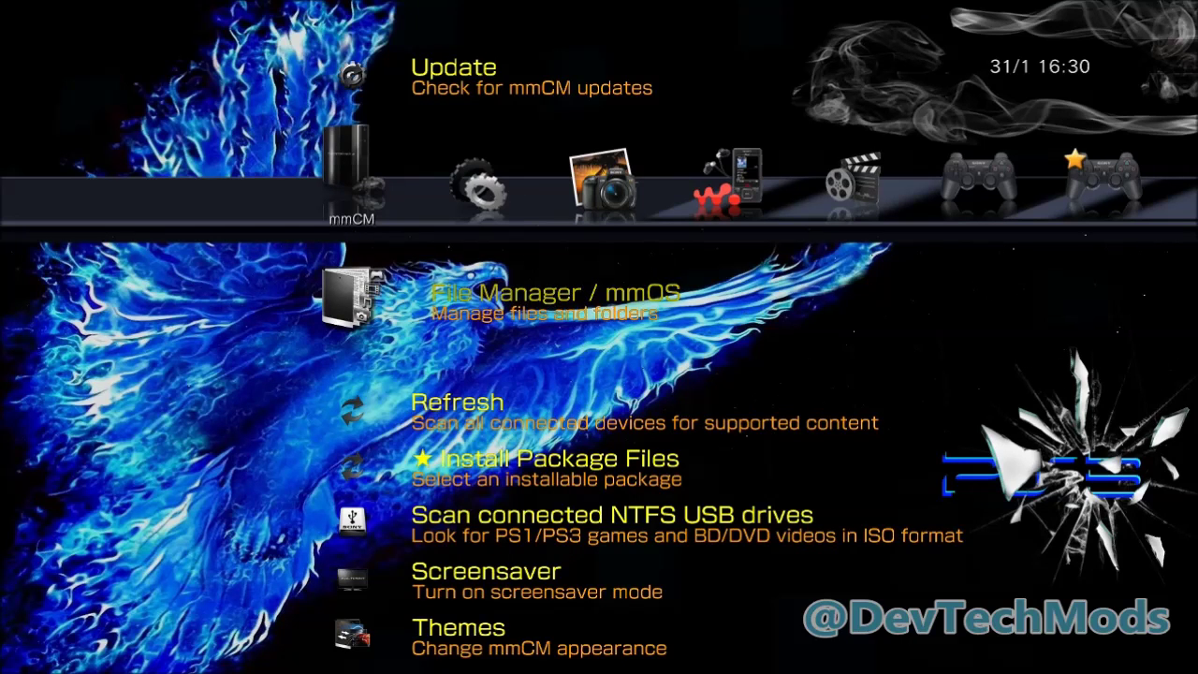
{"action": "key", "text": "Right"}
{"action": "key", "text": "Right"}
{"action": "key", "text": "Right"}
{"action": "key", "text": "Right"}
{"action": "key", "text": "Right"}
{"action": "key", "text": "Right"}
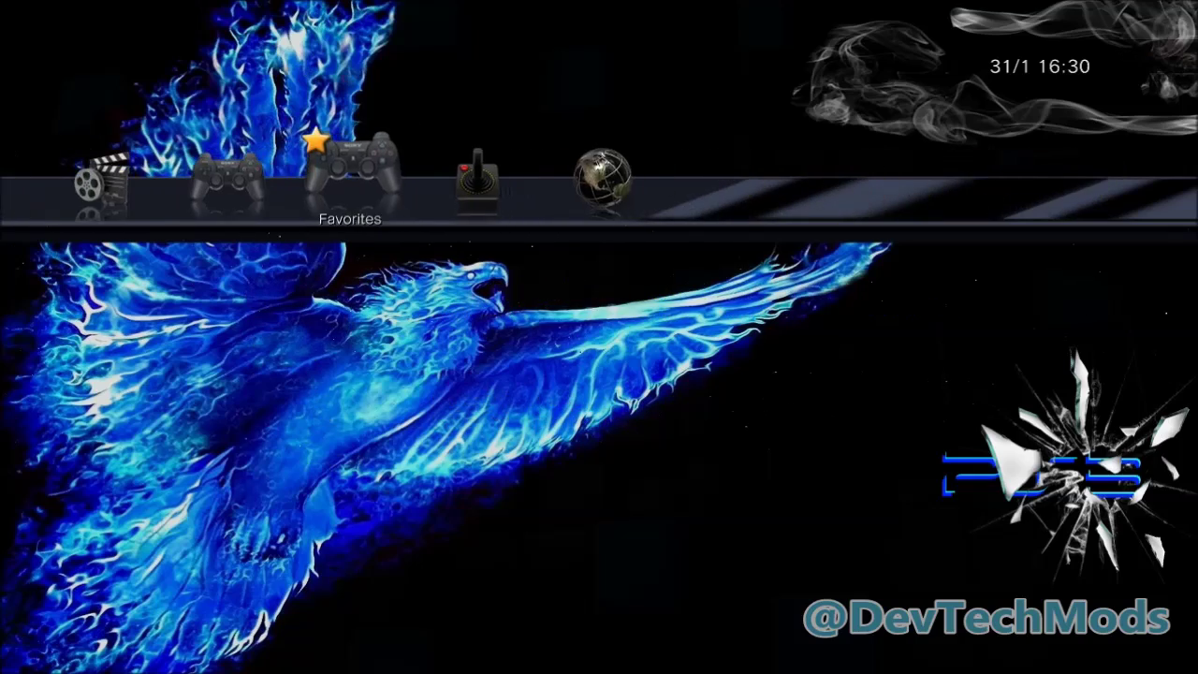
{"action": "key", "text": "Left"}
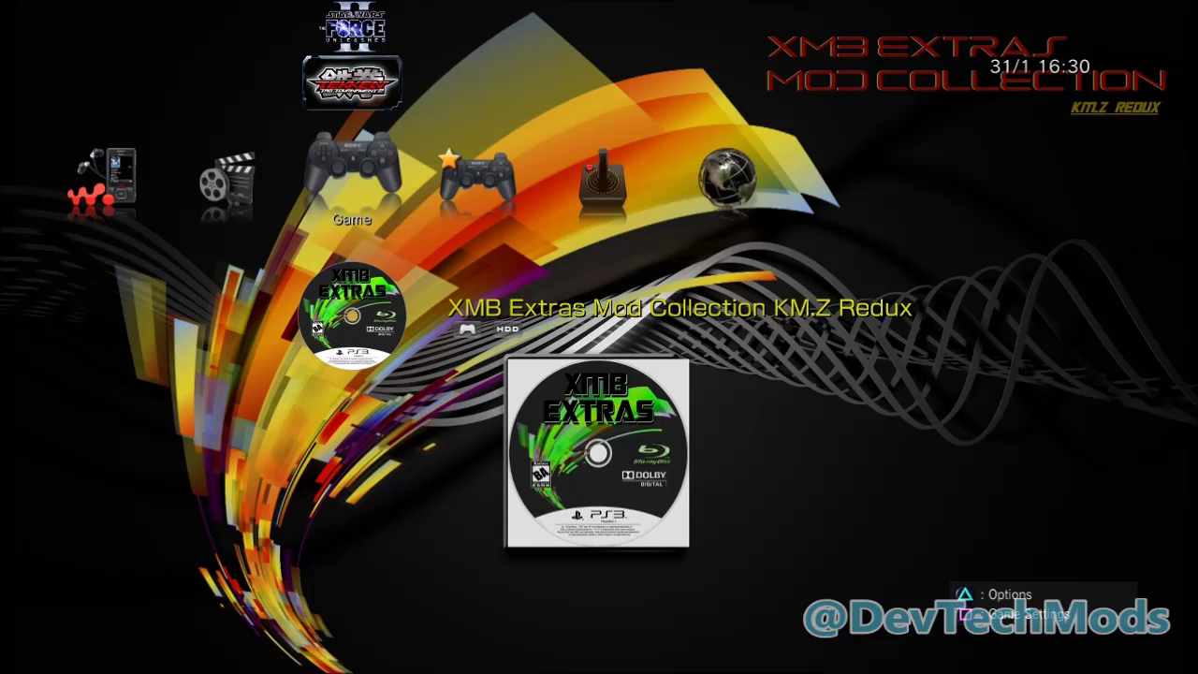
Preview Tekken Tag Tournament 2, return to XMB Extras, then exit multiMAN to the console home menu
{"action": "key", "text": "Up"}
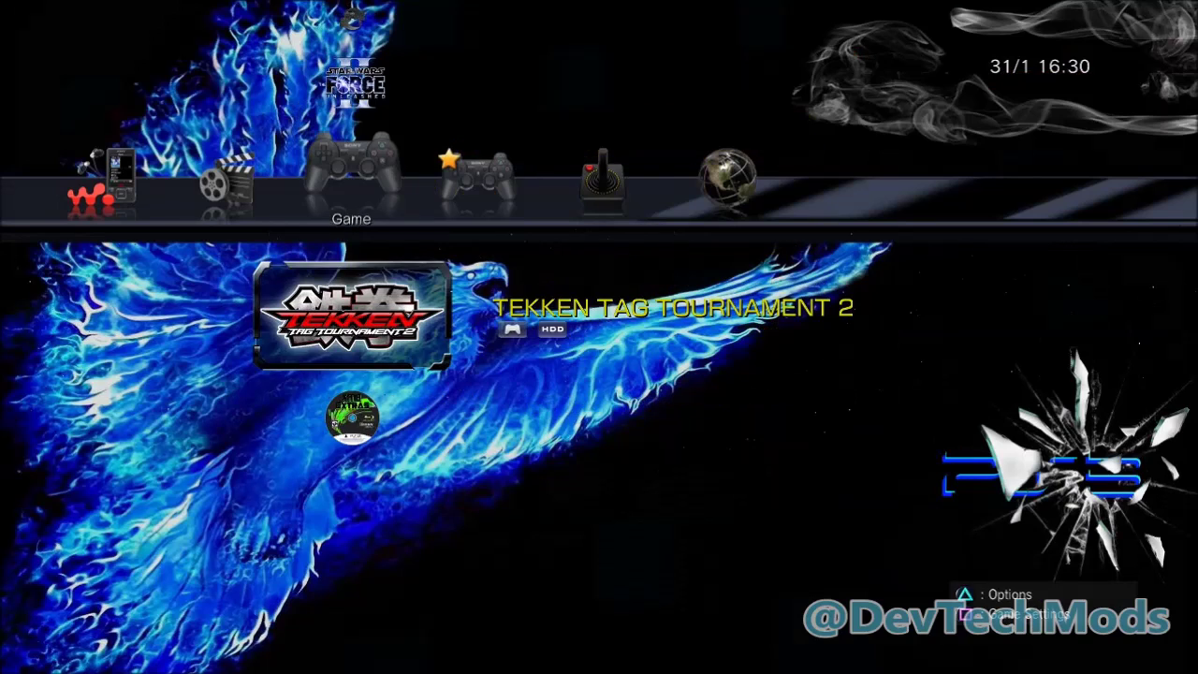
{"action": "key", "text": "Down"}
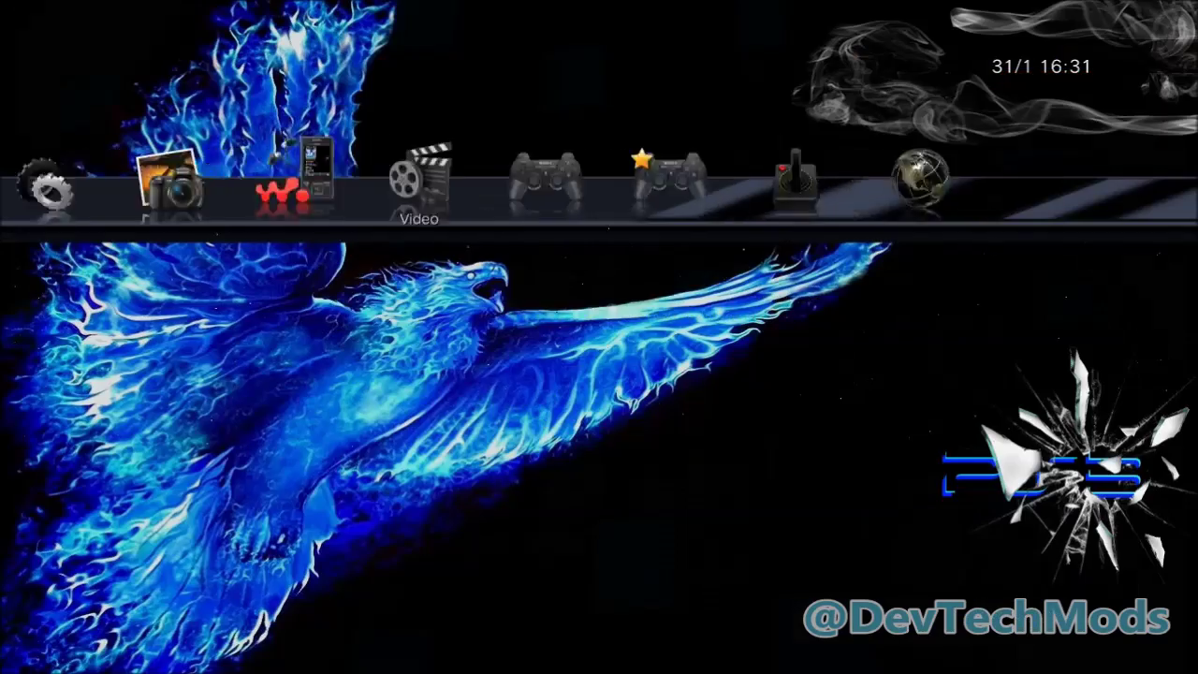
{"action": "key", "text": "Left"}
{"action": "key", "text": "Left"}
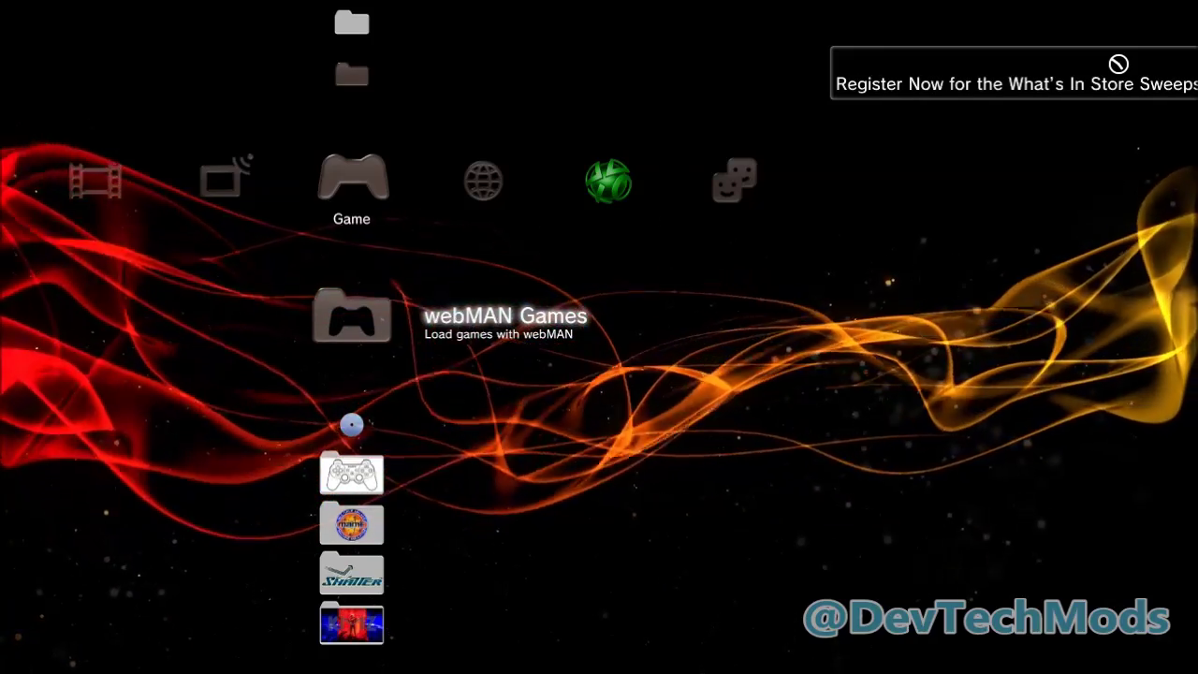
Move down from webMAN Games to the XMB Extras Mod Collection disc entry
{"action": "key", "text": "Down"}
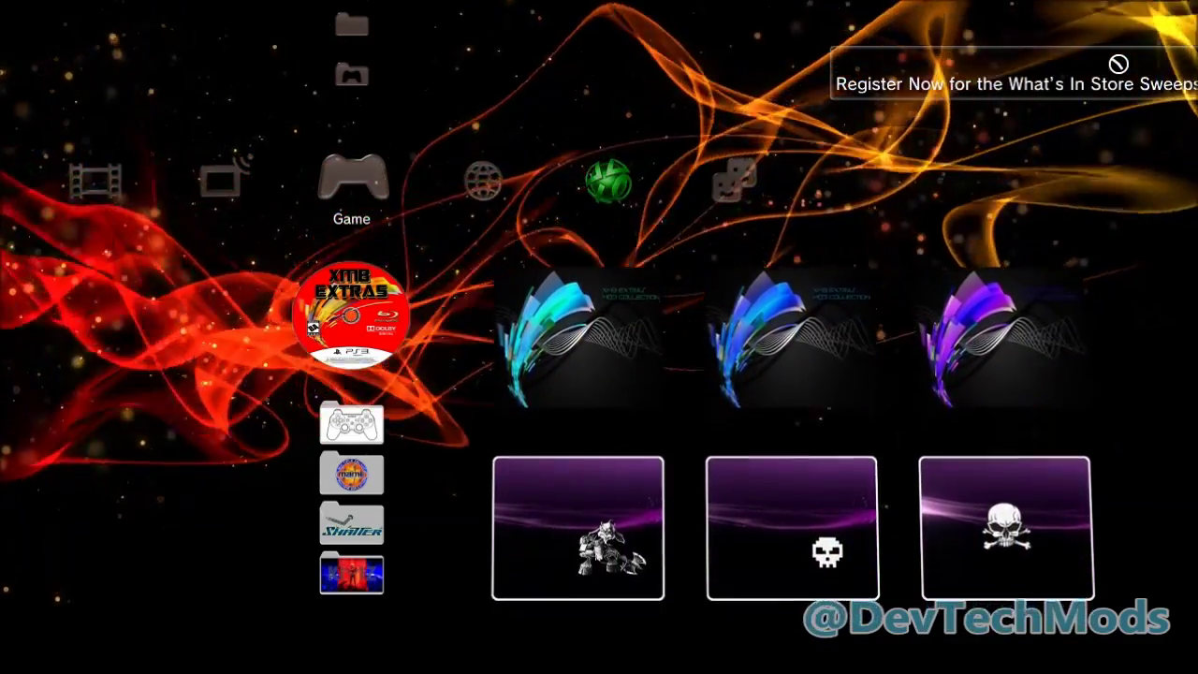
{"action": "key", "text": "Left"}
{"action": "key", "text": "Left"}
{"action": "key", "text": "Left"}
{"action": "key", "text": "Left"}
{"action": "key", "text": "Left"}
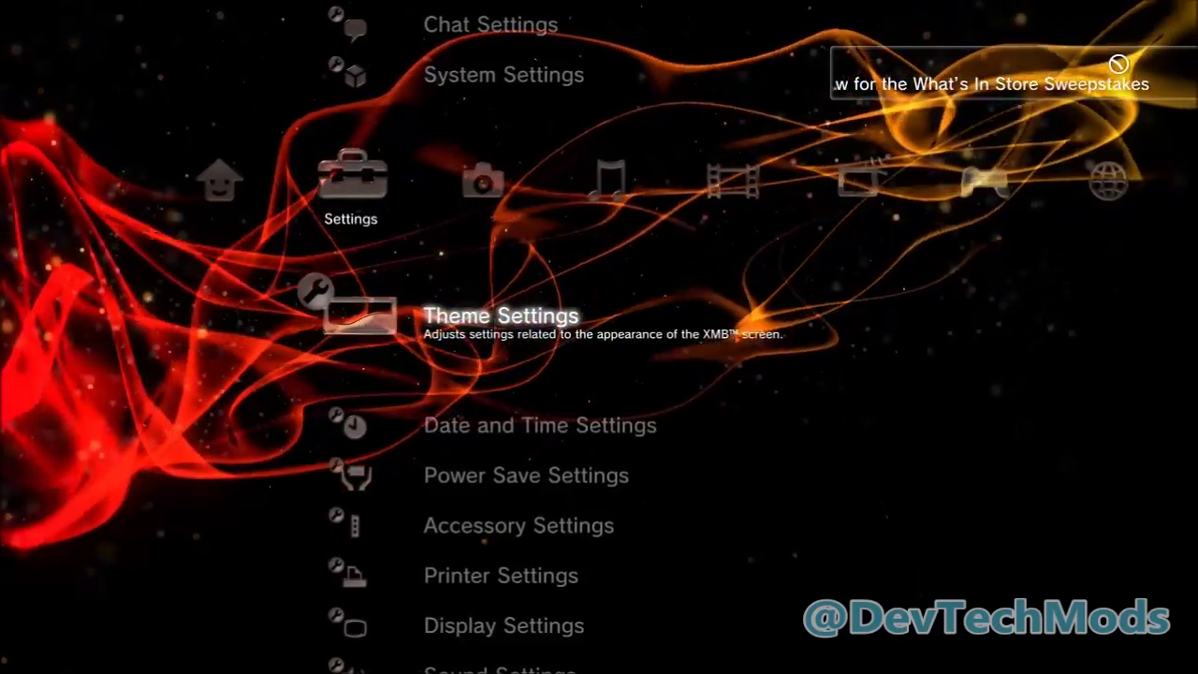
{"action": "key", "text": "Return"}
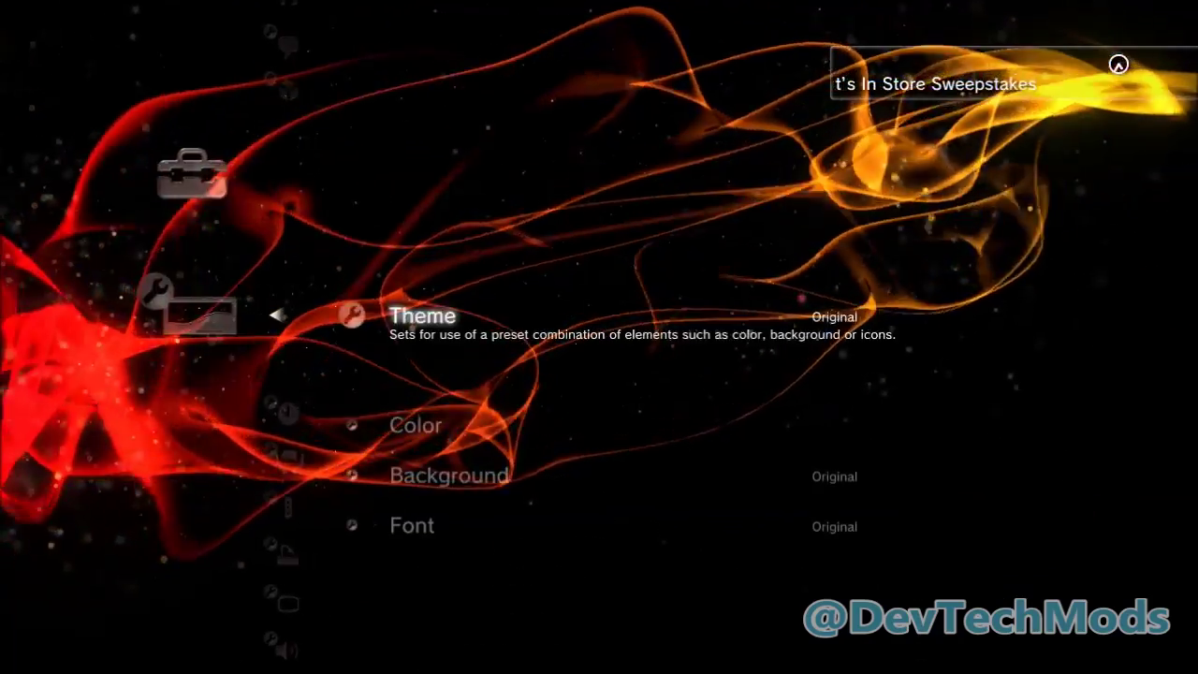
{"action": "key", "text": "Escape"}
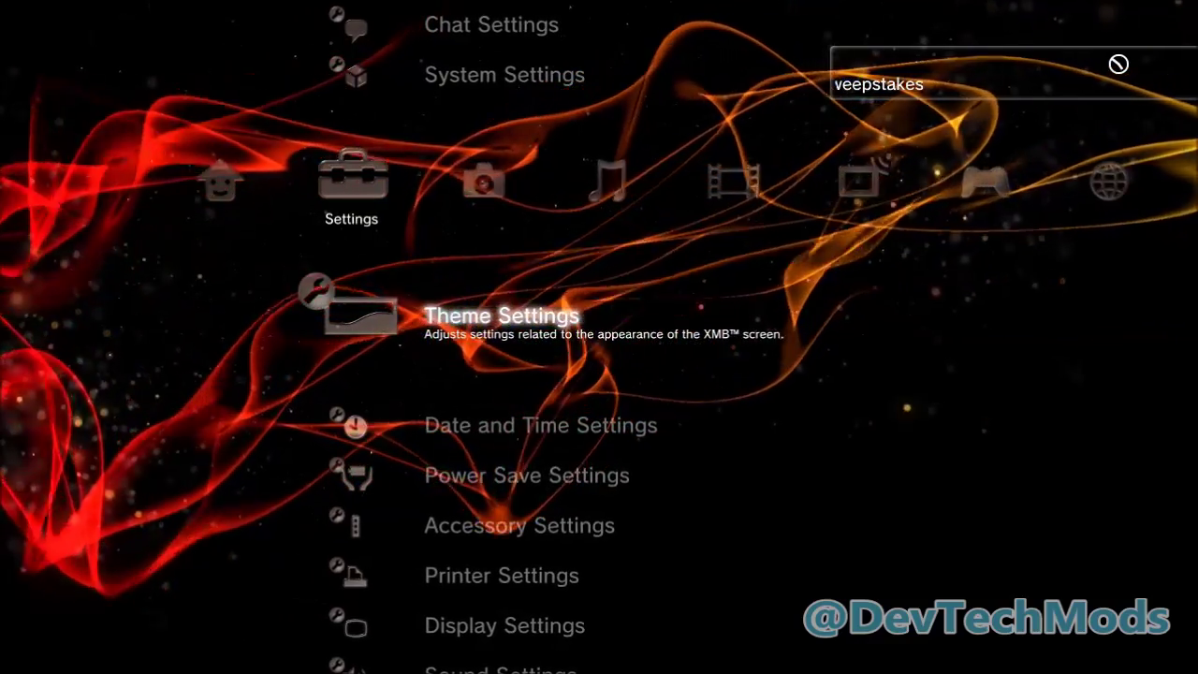
{"action": "key", "text": "Right"}
{"action": "key", "text": "Right"}
{"action": "key", "text": "Right"}
{"action": "key", "text": "Right"}
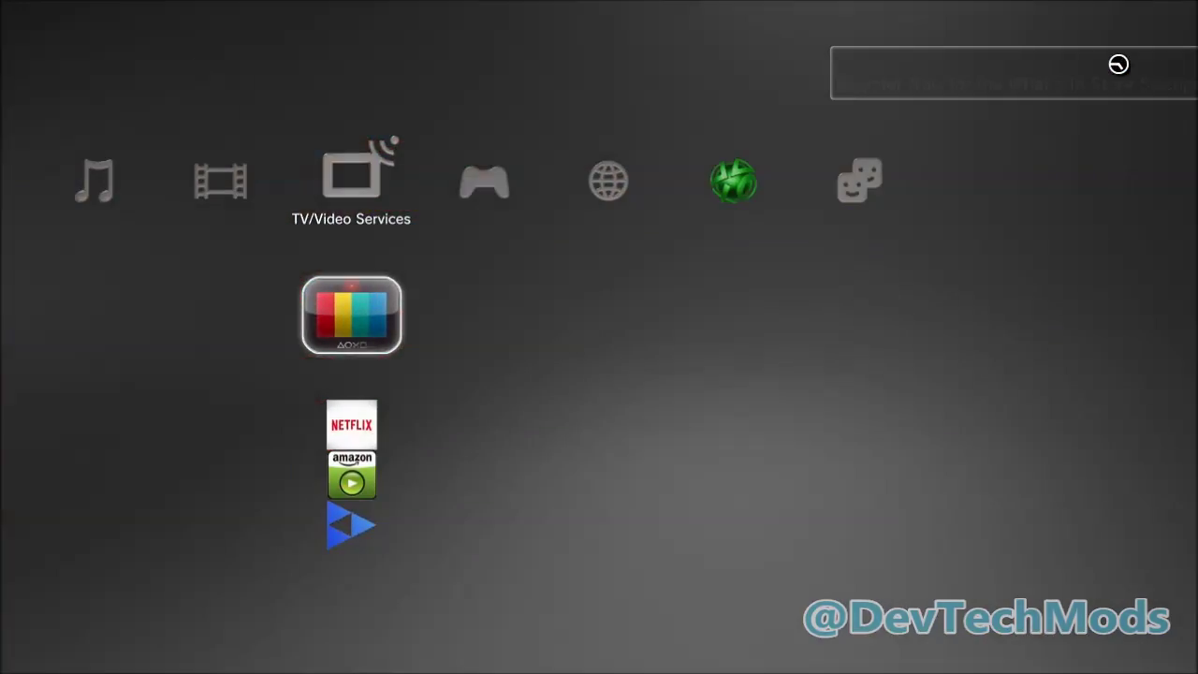
{"action": "key", "text": "Right"}
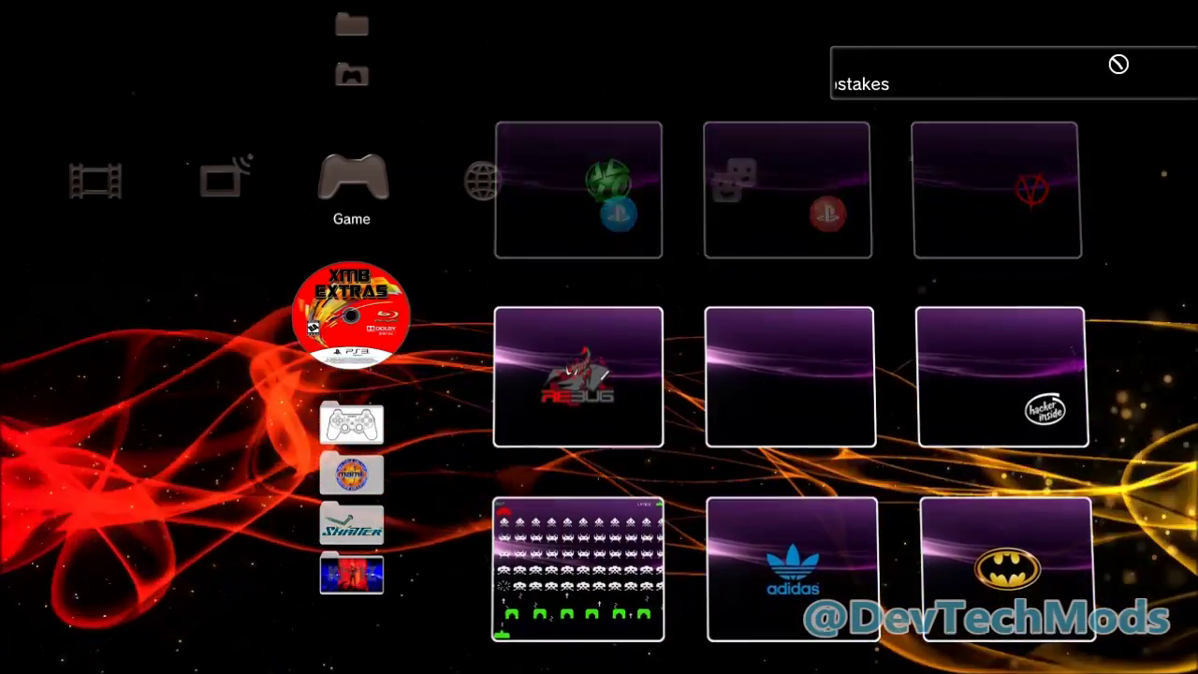
Open webMAN Games and browse its PLAYSTATION®3 game list
{"action": "key", "text": "Up"}
{"action": "key", "text": "Return"}
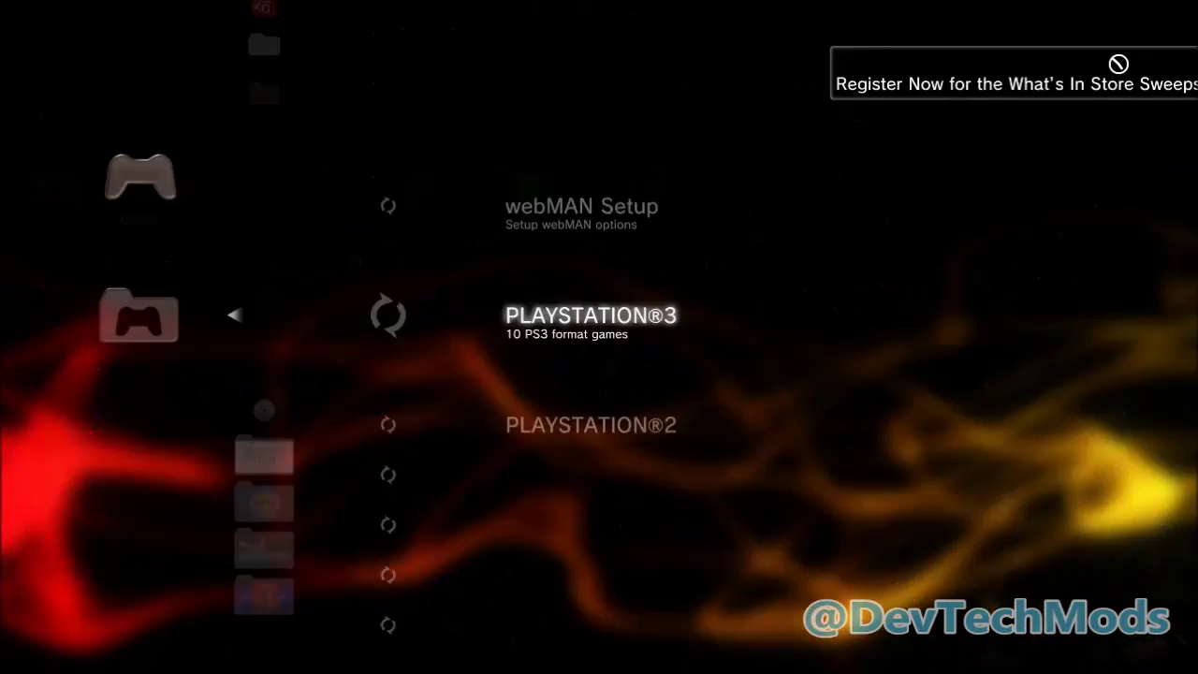
{"action": "key", "text": "Return"}
{"action": "key", "text": "Down"}
{"action": "key", "text": "Down"}
{"action": "key", "text": "Down"}
{"action": "key", "text": "Down"}
{"action": "key", "text": "Down"}
{"action": "key", "text": "Down"}
{"action": "key", "text": "Down"}
{"action": "key", "text": "Down"}
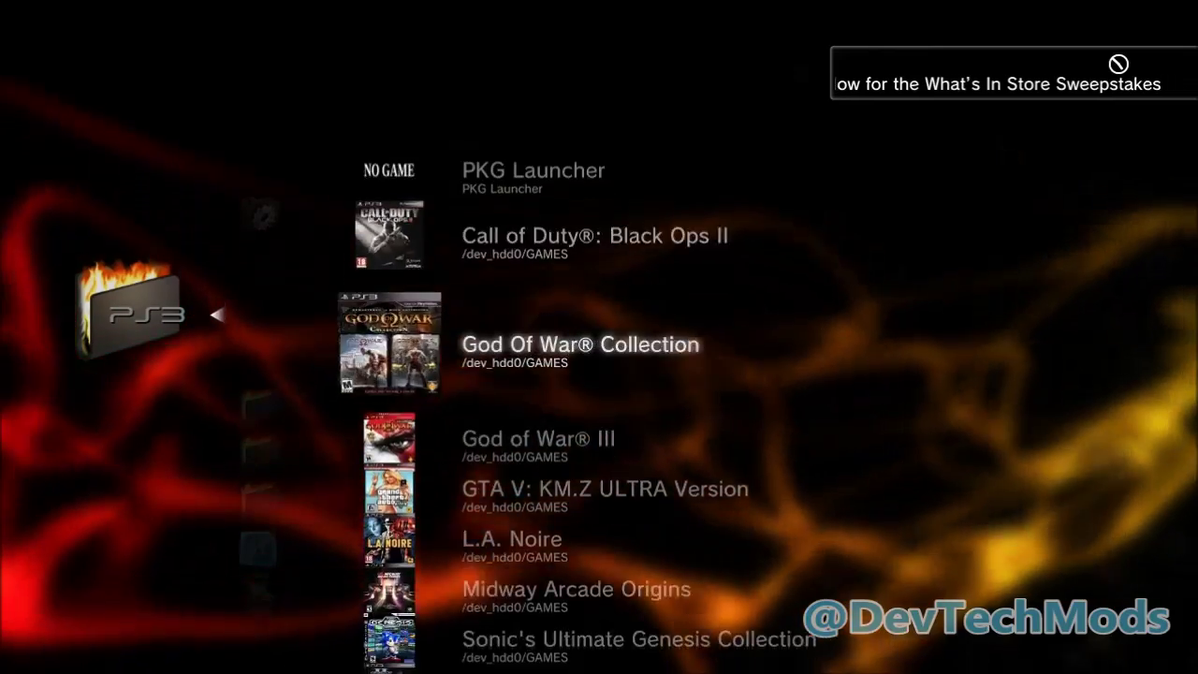
{"action": "key", "text": "Down"}
{"action": "key", "text": "Down"}
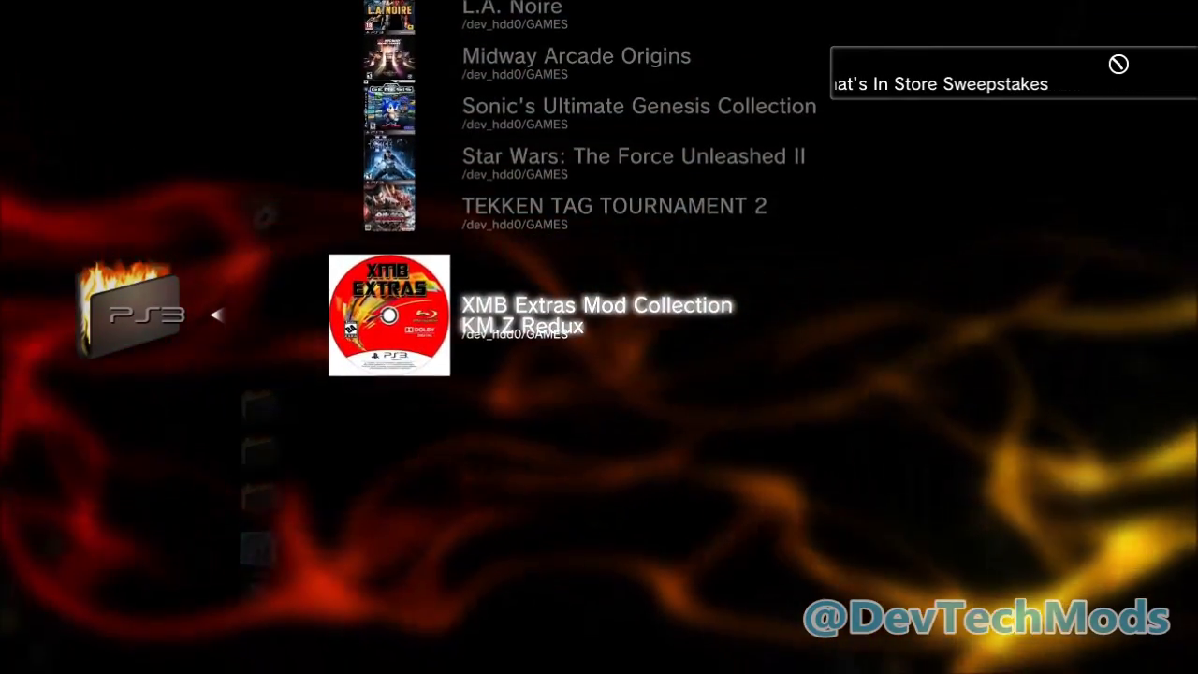
{"action": "key", "text": "Up"}
{"action": "key", "text": "Up"}
{"action": "key", "text": "Up"}
Pick XMB Extras Mod Collection past Tekken and Midway, then back out to the Game column's disc
{"action": "key", "text": "Down"}
{"action": "key", "text": "Down"}
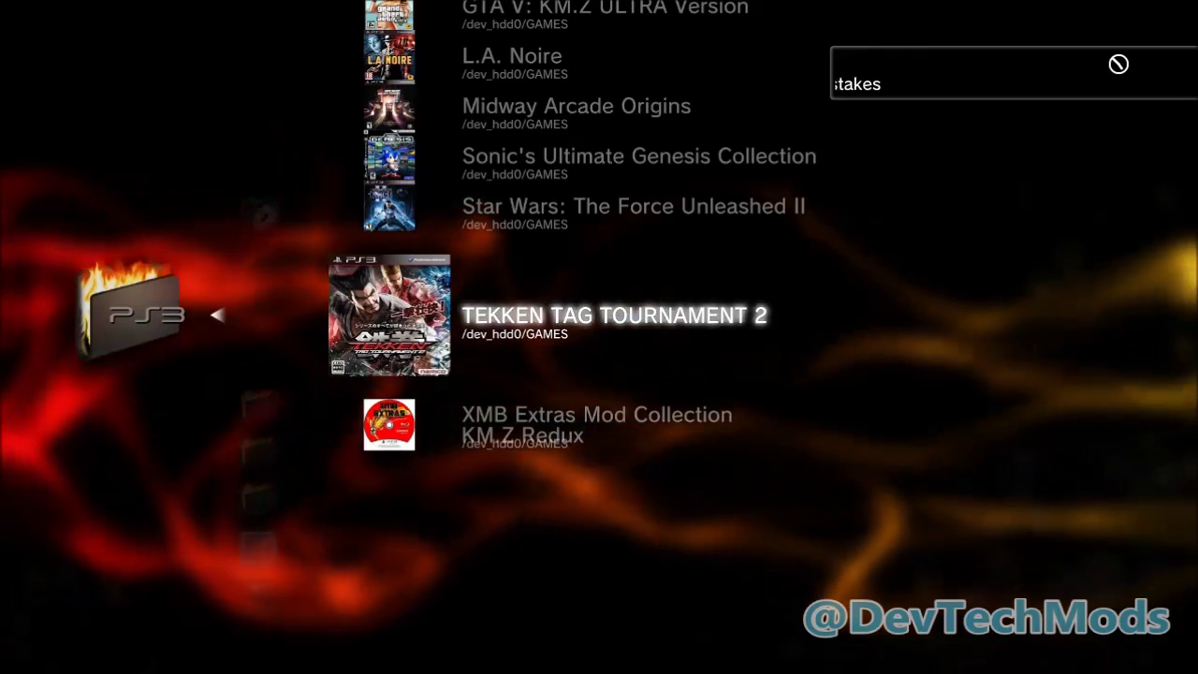
{"action": "key", "text": "Up"}
{"action": "key", "text": "Up"}
{"action": "key", "text": "Up"}
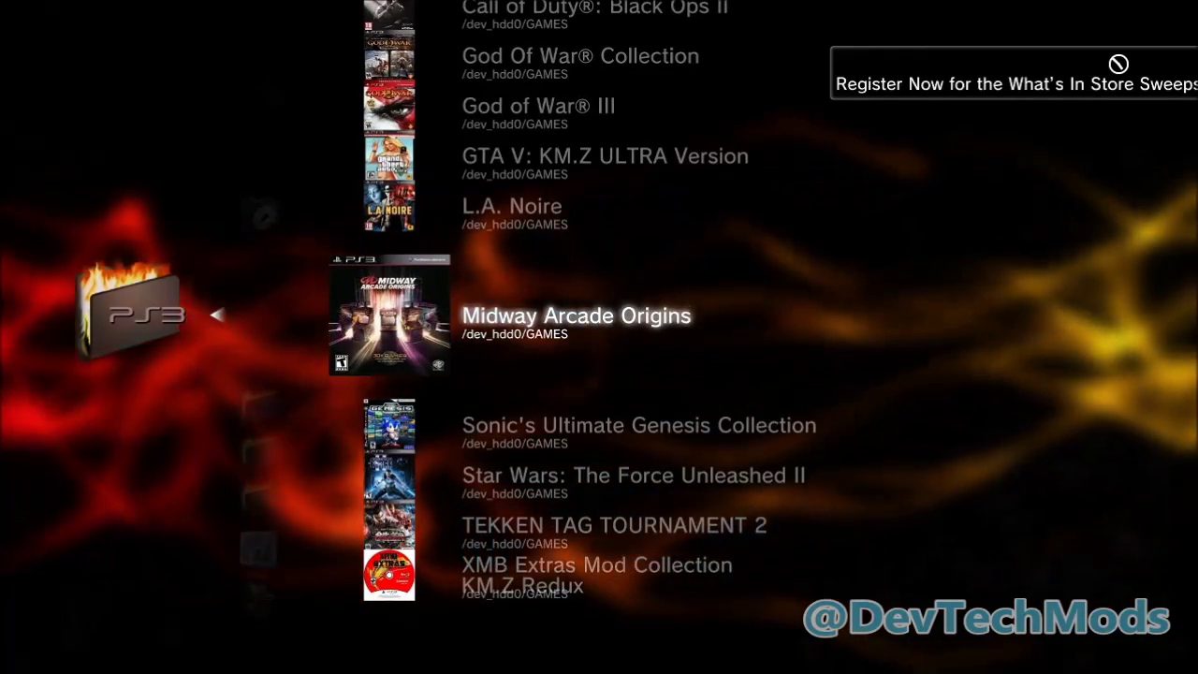
{"action": "key", "text": "Down"}
{"action": "key", "text": "Down"}
{"action": "key", "text": "Down"}
{"action": "key", "text": "Down"}
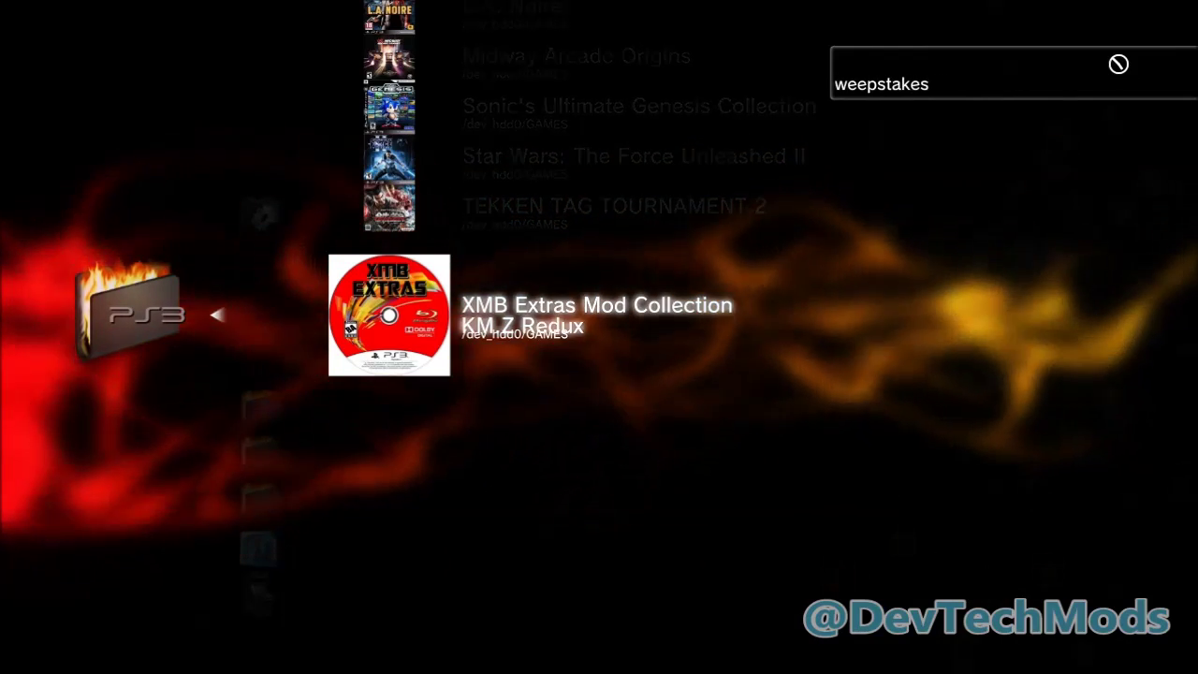
{"action": "key", "text": "Escape"}
{"action": "key", "text": "Escape"}
{"action": "key", "text": "Down"}
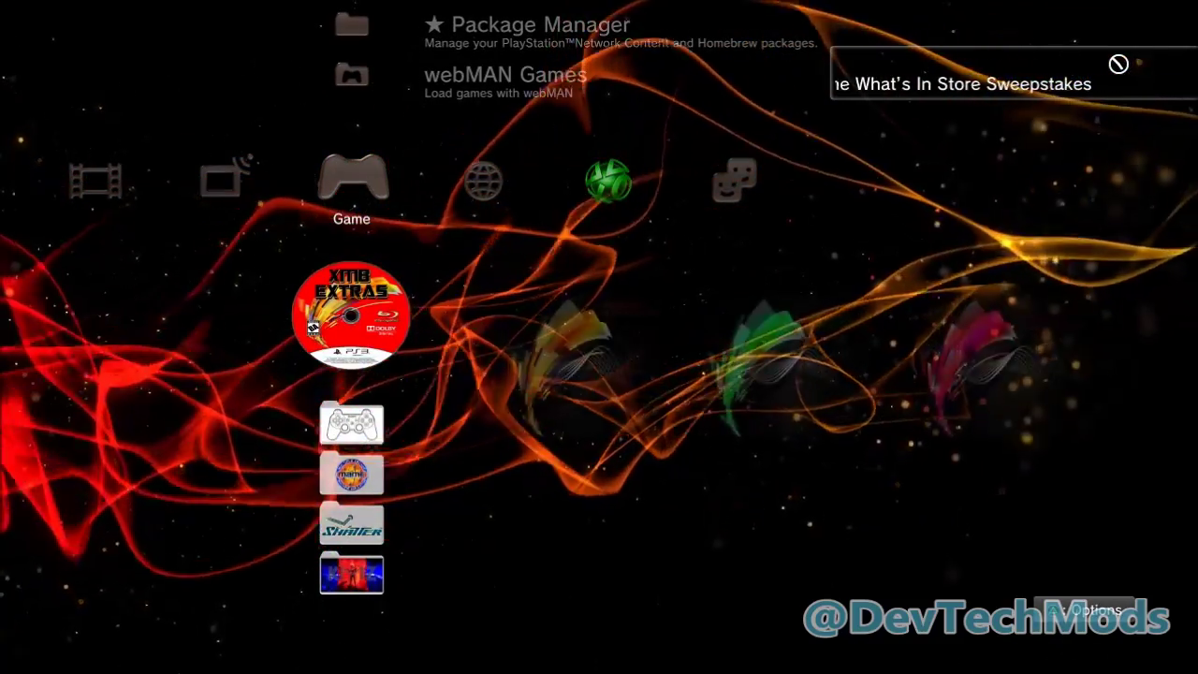
Open the XMB Extras disc and browse the cyan, purple, blue, orange and green themes to the first boot-up image
{"action": "key", "text": "Return"}
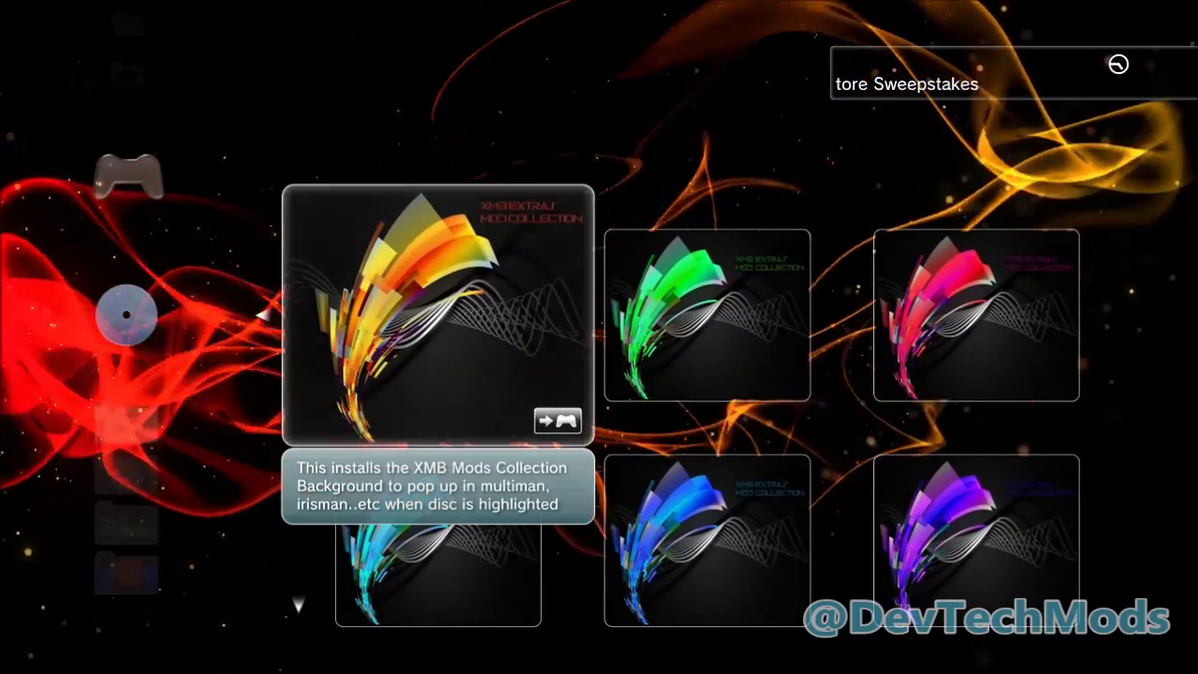
{"action": "key", "text": "Right"}
{"action": "key", "text": "Right"}
{"action": "key", "text": "Down"}
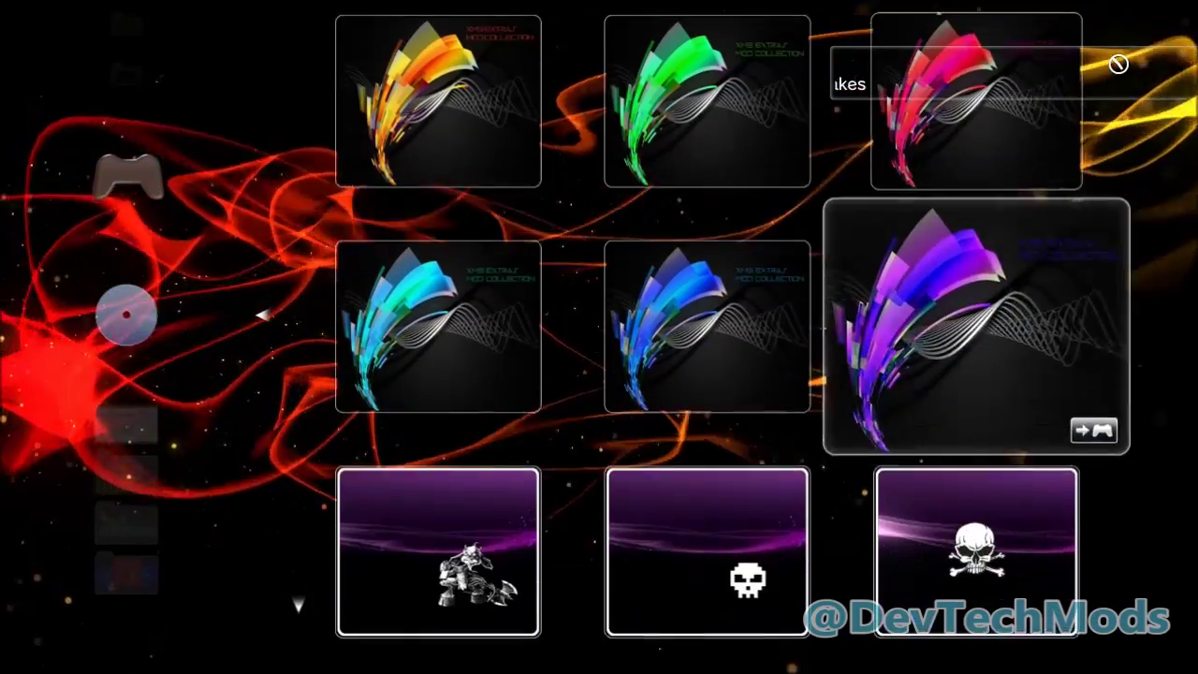
{"action": "key", "text": "Left"}
{"action": "key", "text": "Left"}
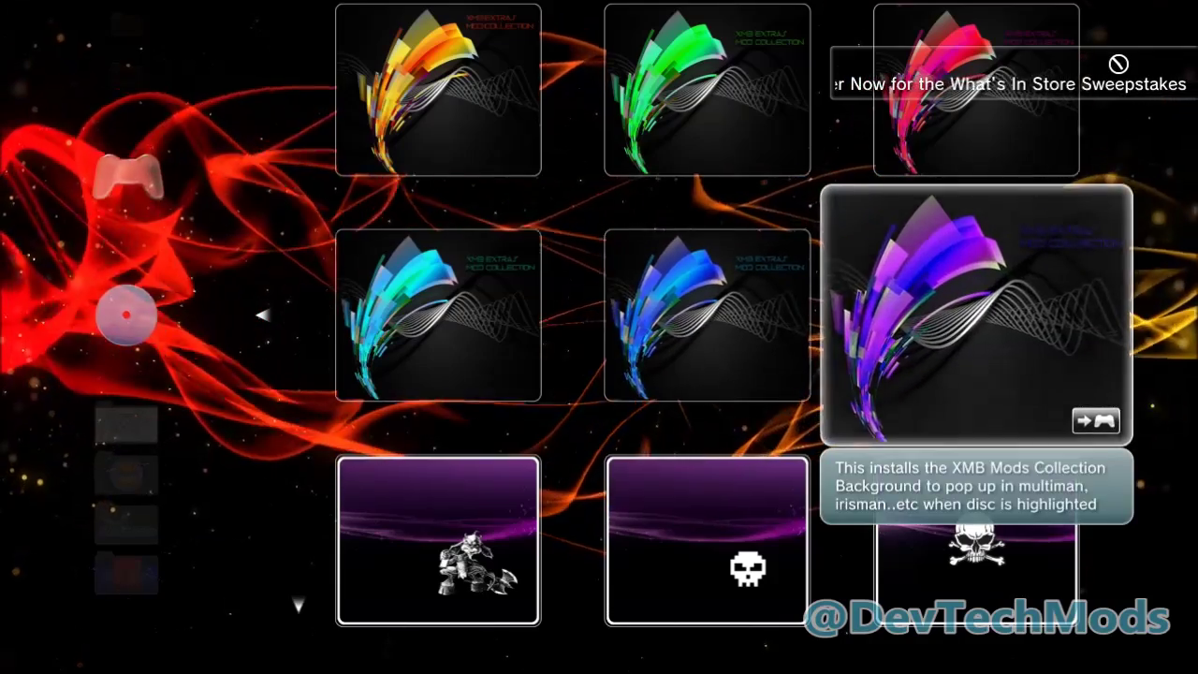
{"action": "key", "text": "Left"}
{"action": "key", "text": "Down"}
{"action": "key", "text": "Left"}
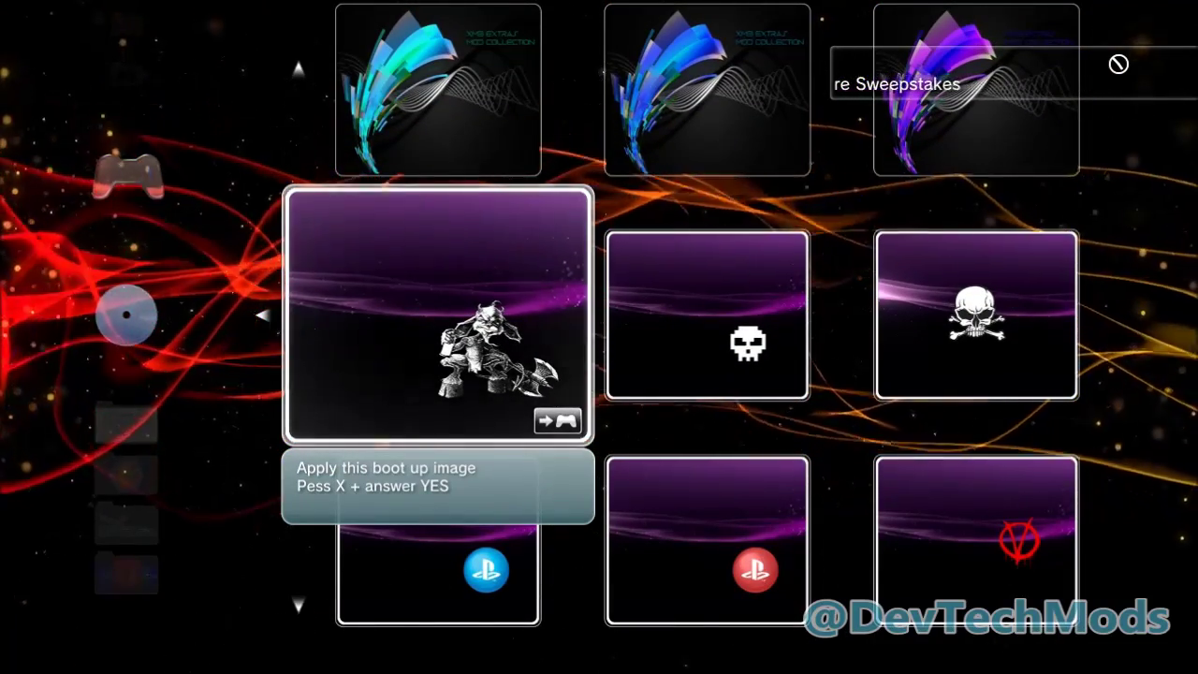
Browse the blue and red PlayStation, skull, V, REBUG and hacker inside boot images
{"action": "key", "text": "Down"}
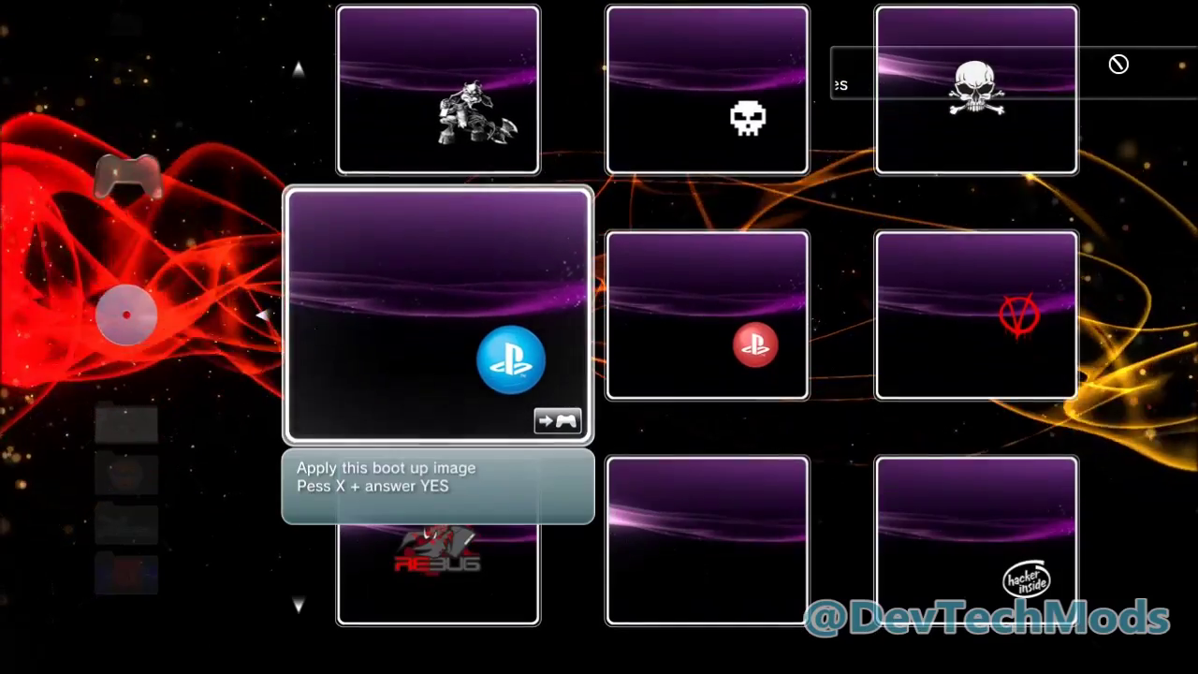
{"action": "key", "text": "Right"}
{"action": "key", "text": "Right"}
{"action": "key", "text": "Up"}
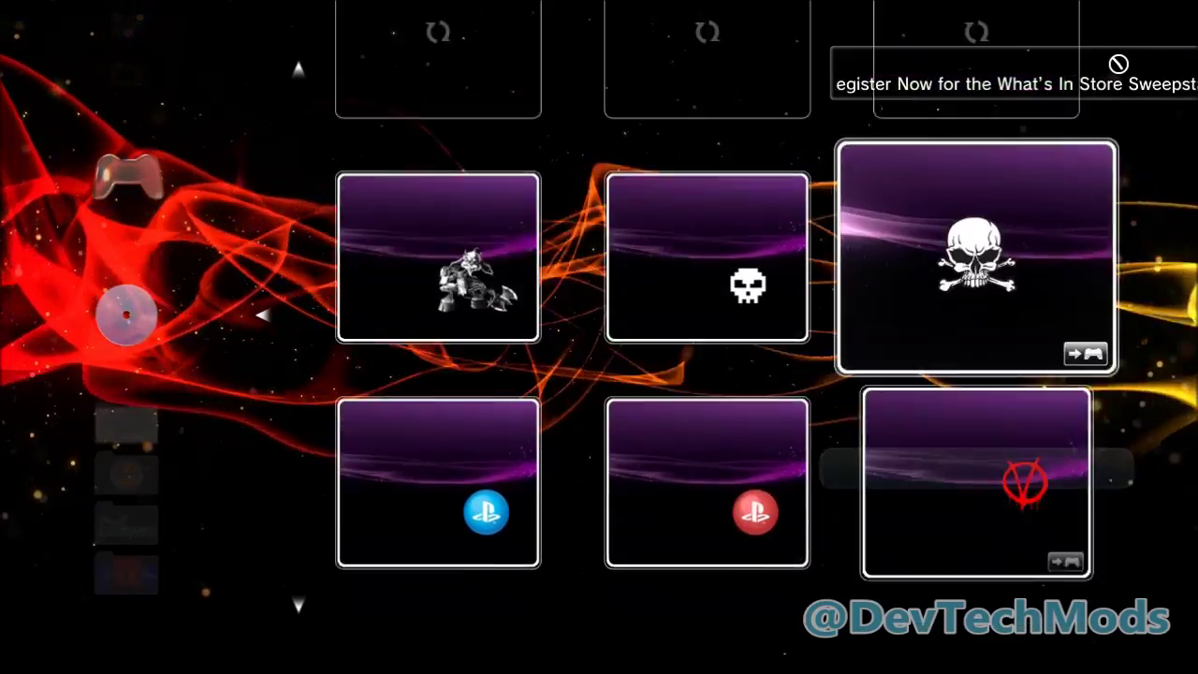
{"action": "key", "text": "Down"}
{"action": "key", "text": "Down"}
{"action": "key", "text": "Left"}
{"action": "key", "text": "Left"}
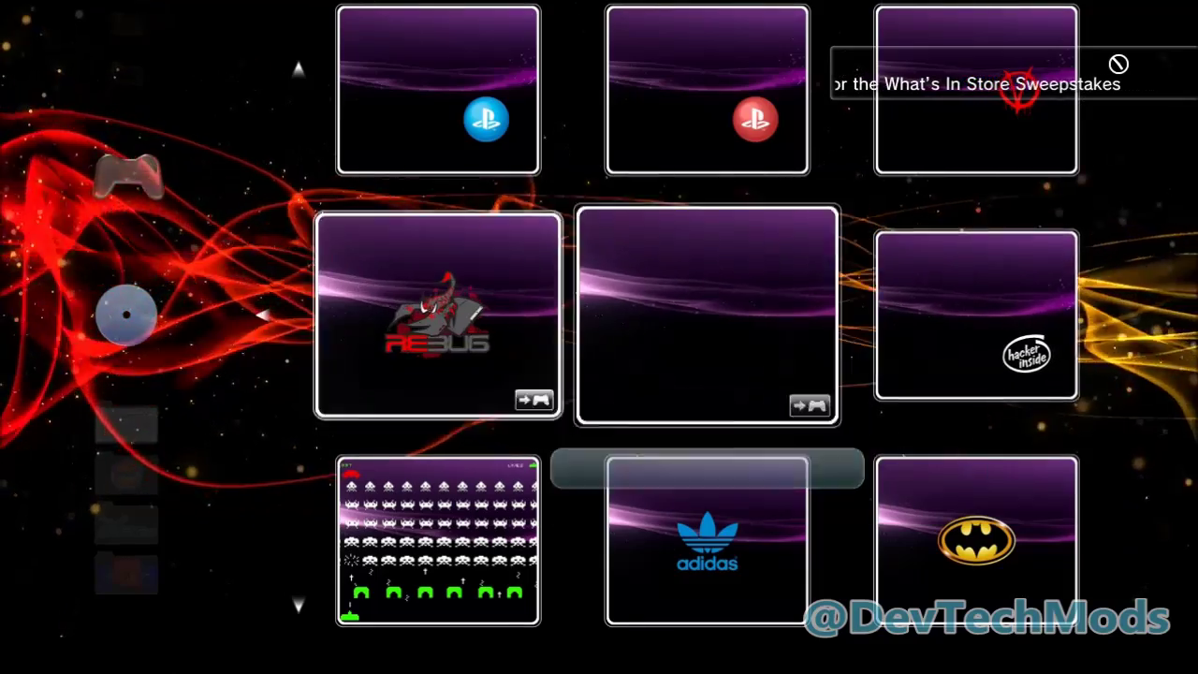
{"action": "key", "text": "Down"}
Continue through the adidas, Batman and devil boot images down to Monster
{"action": "key", "text": "Right"}
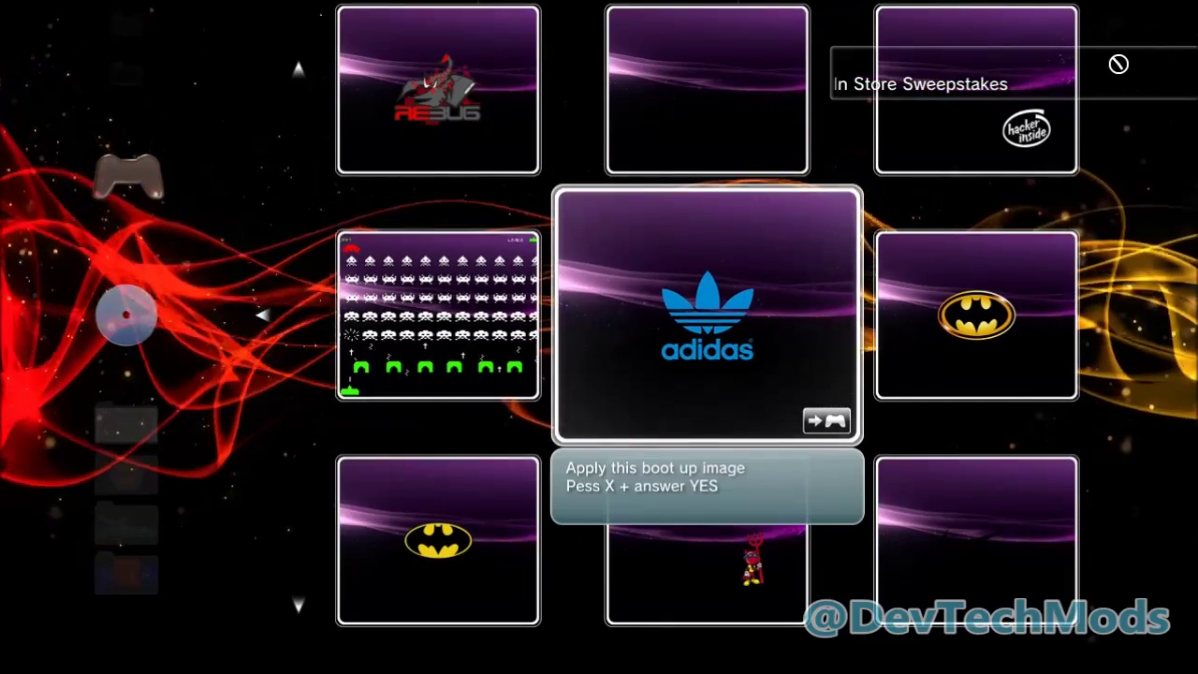
{"action": "key", "text": "Right"}
{"action": "key", "text": "Left"}
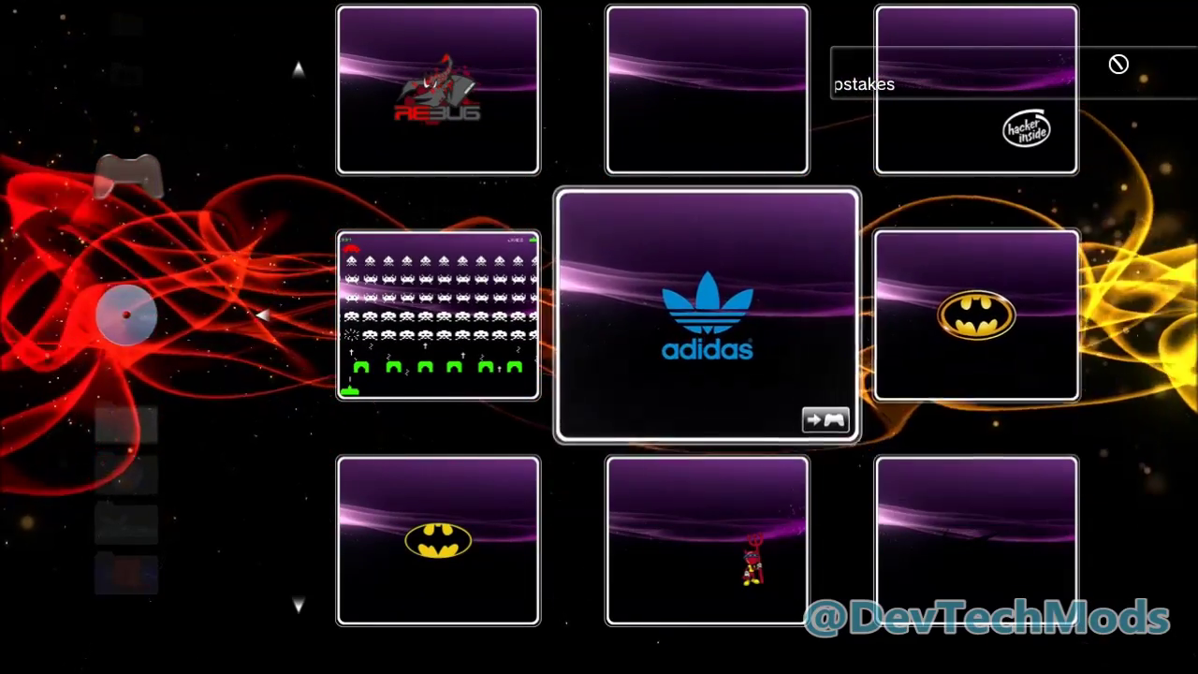
{"action": "key", "text": "Down"}
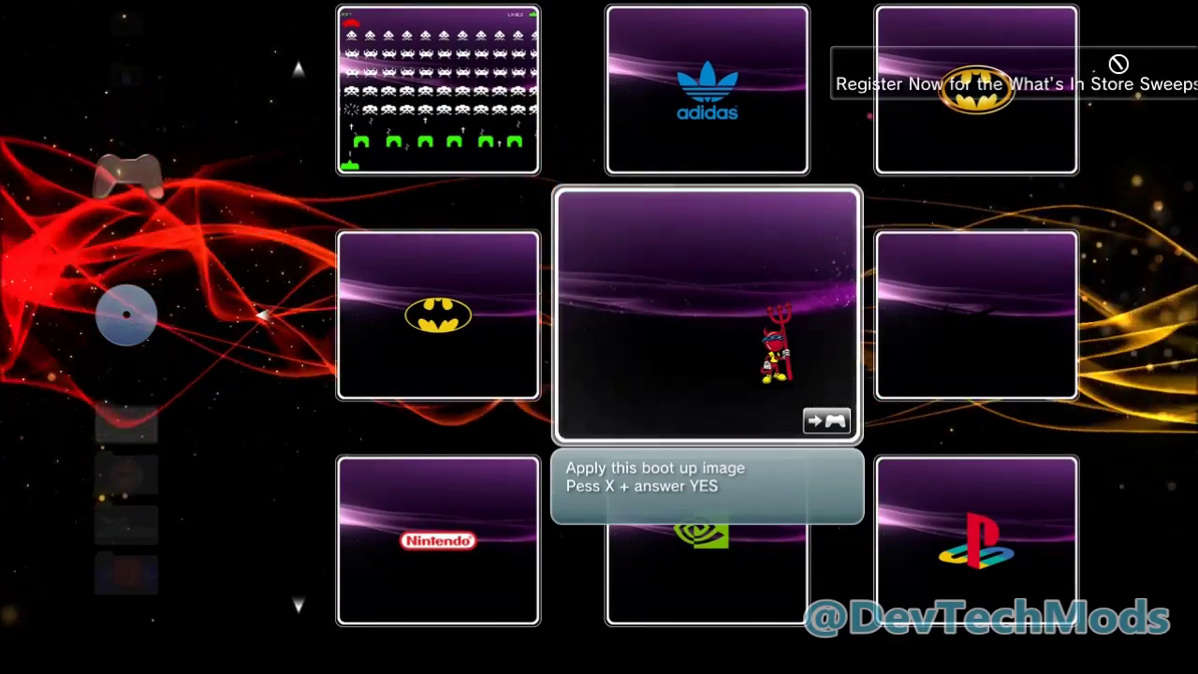
{"action": "key", "text": "Down"}
{"action": "key", "text": "Down"}
{"action": "key", "text": "Down"}
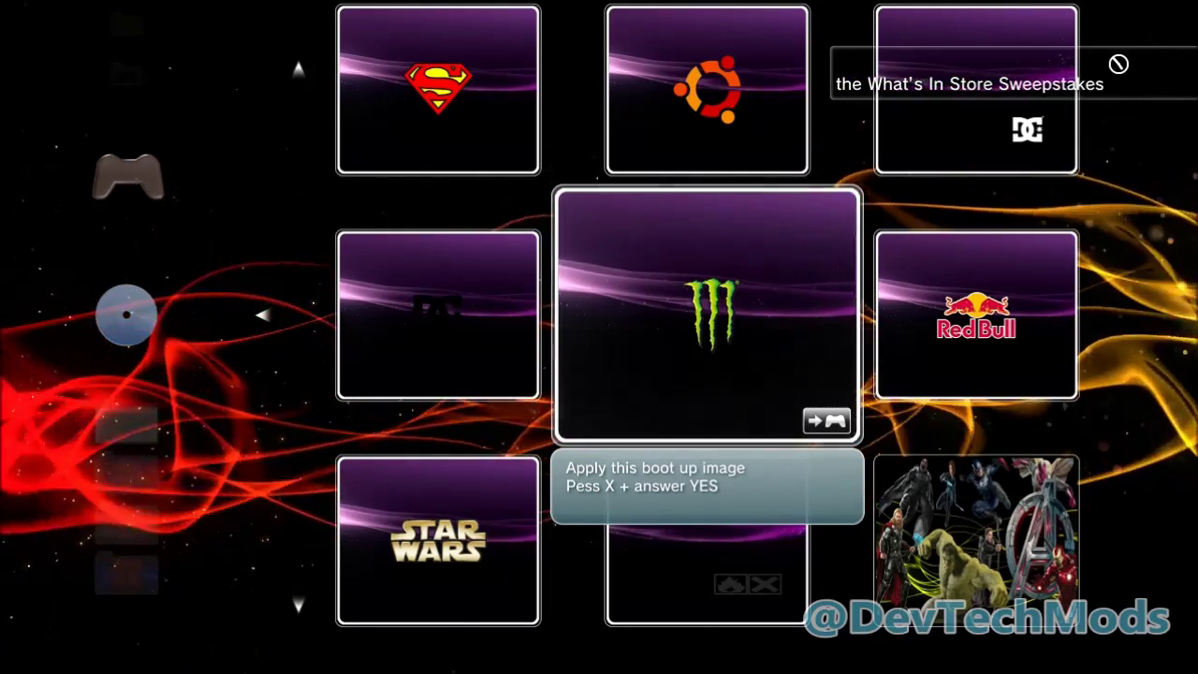
Compare the Cobra, Transformers, Superman and Batman, and Harley Quinn boot images
{"action": "key", "text": "Down"}
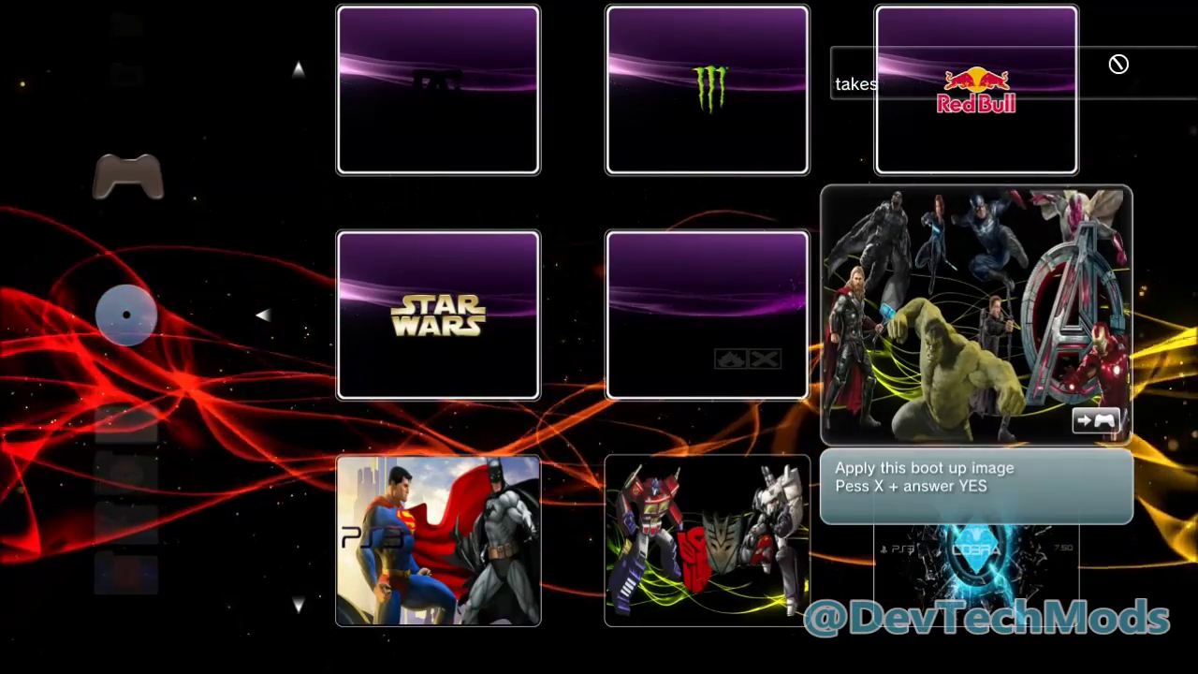
{"action": "key", "text": "Down"}
{"action": "key", "text": "Left"}
{"action": "key", "text": "Left"}
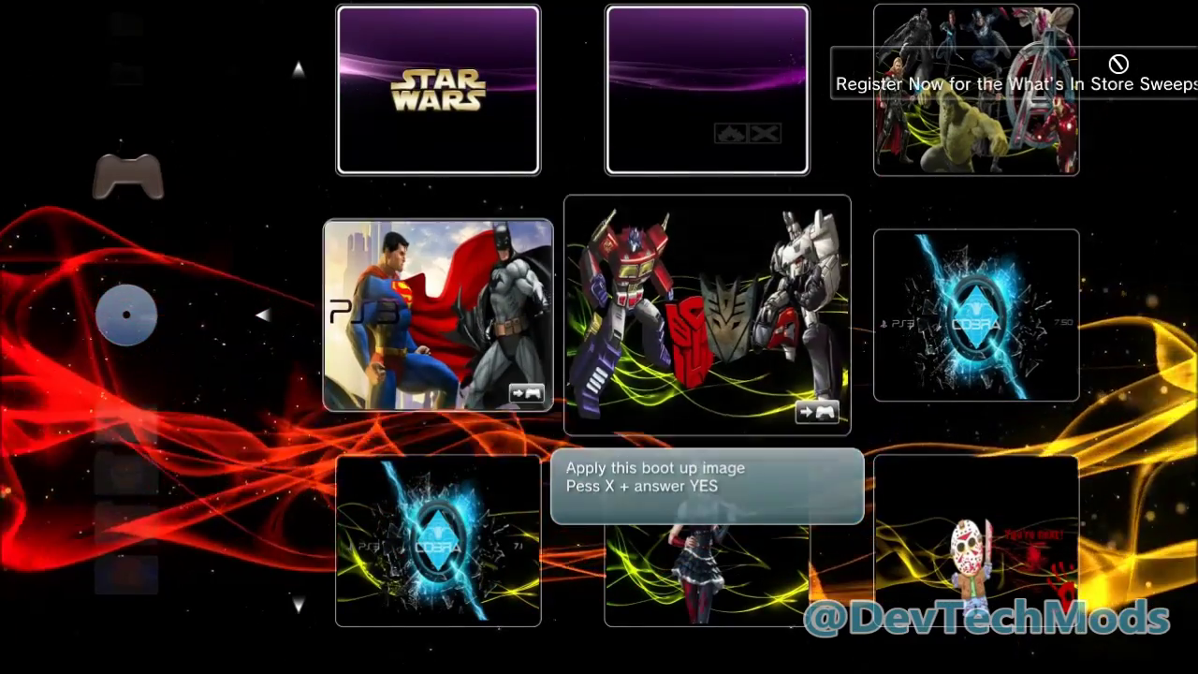
{"action": "key", "text": "Down"}
{"action": "key", "text": "Right"}
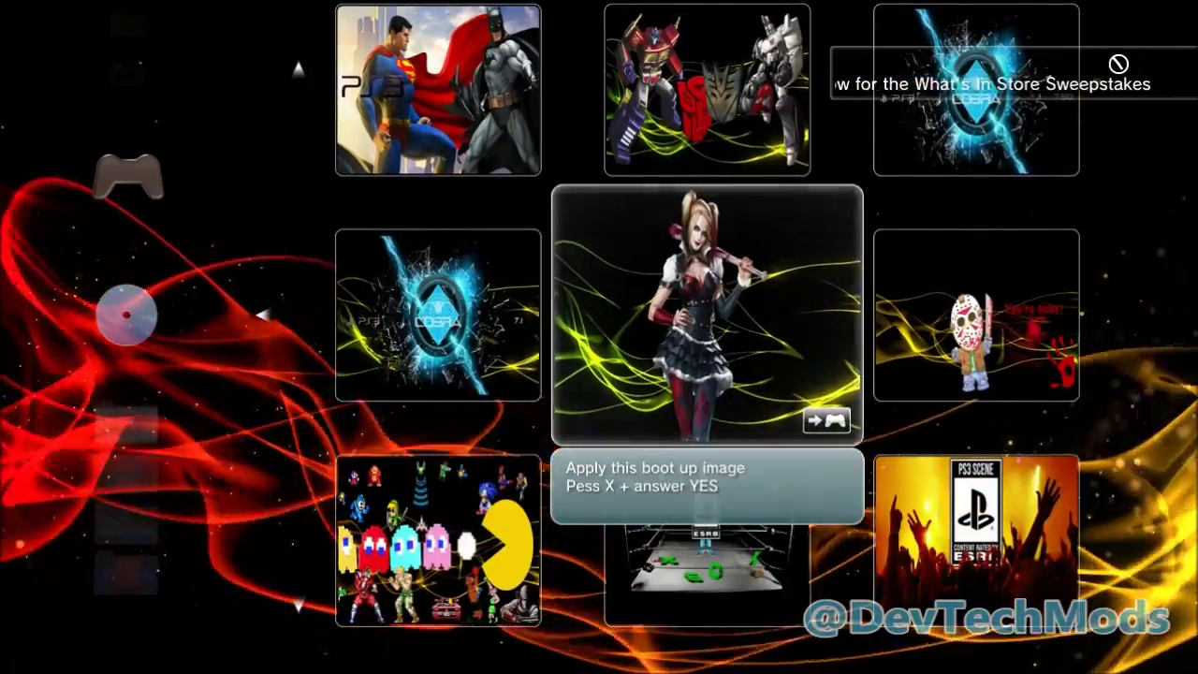
{"action": "key", "text": "Up"}
{"action": "key", "text": "Down"}
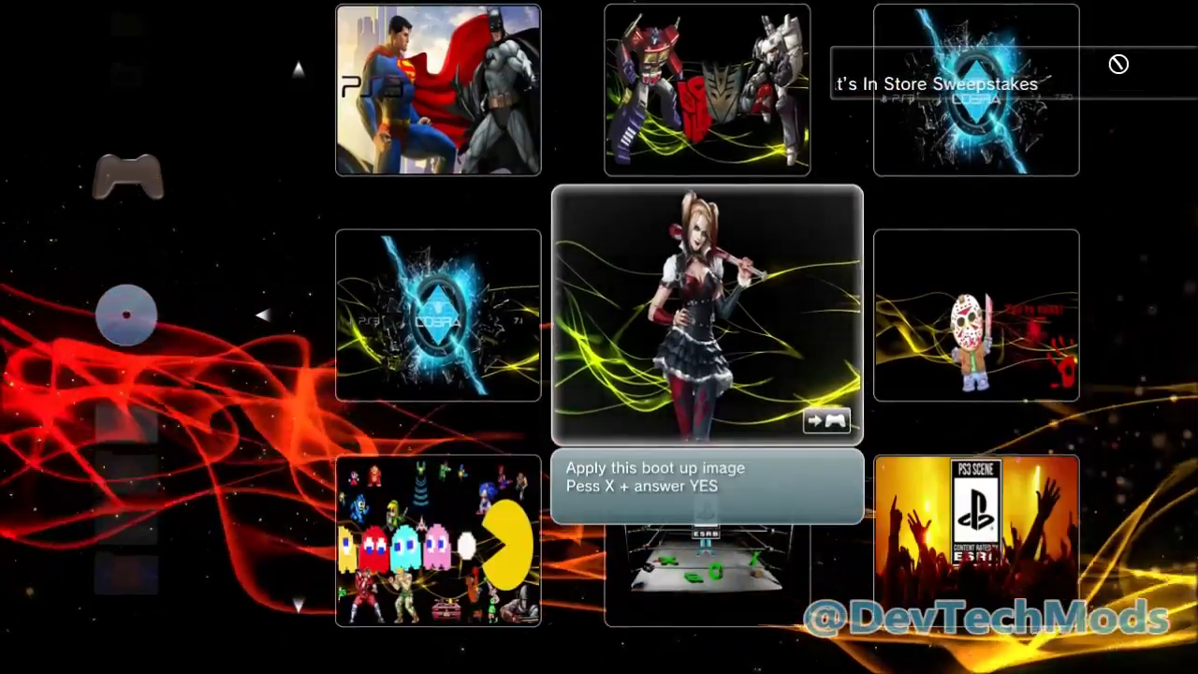
{"action": "key", "text": "Up"}
{"action": "key", "text": "Left"}
{"action": "key", "text": "Down"}
Move on through the Jason and Joker images to the Captain Morgan boot image
{"action": "key", "text": "Right"}
{"action": "key", "text": "Right"}
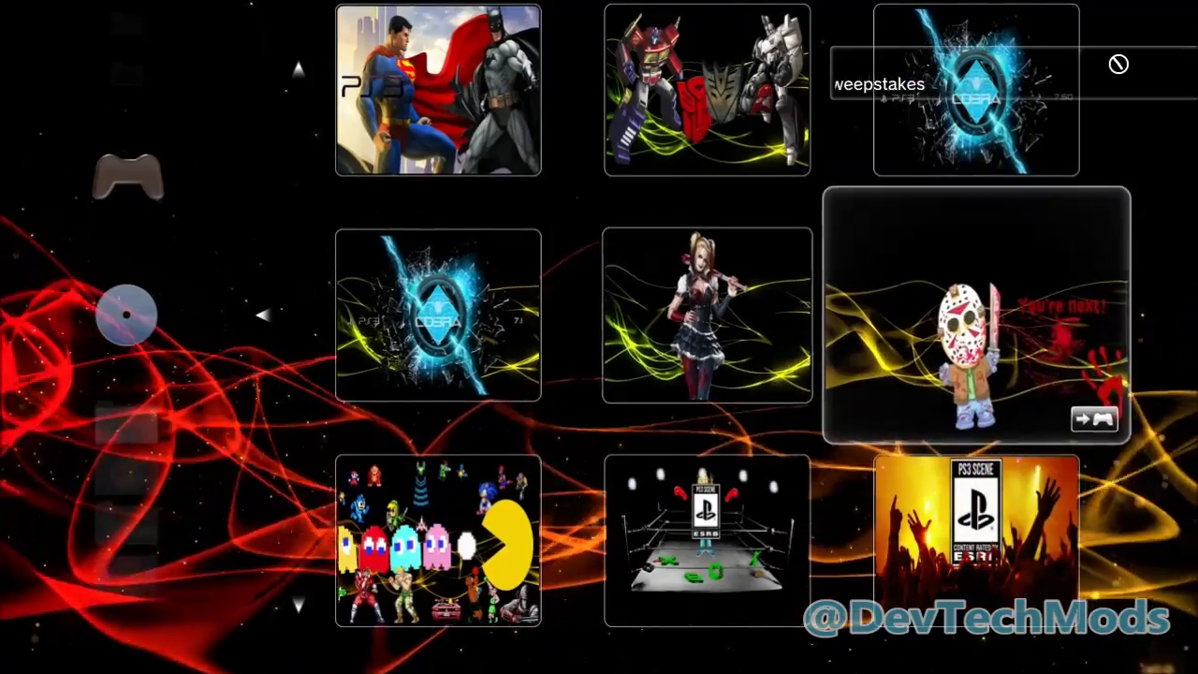
{"action": "key", "text": "Down"}
{"action": "key", "text": "Down"}
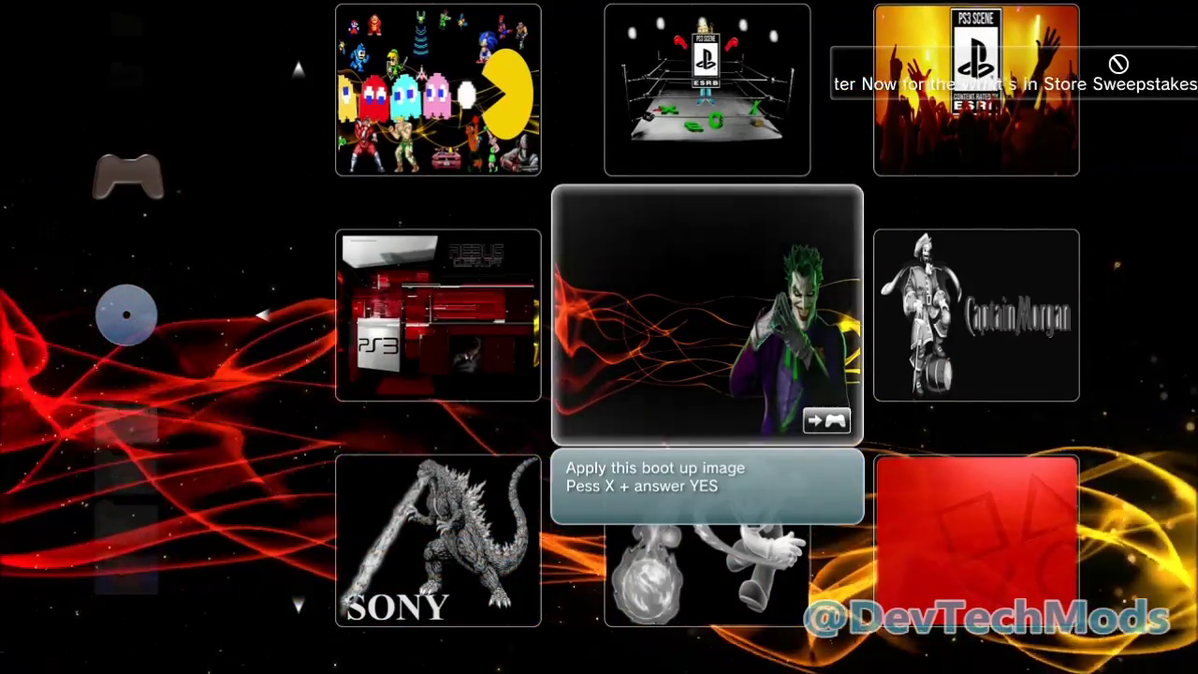
{"action": "key", "text": "Right"}
Compare the Captain Morgan boot image against the red PlayStation and Joker images
{"action": "key", "text": "Down"}
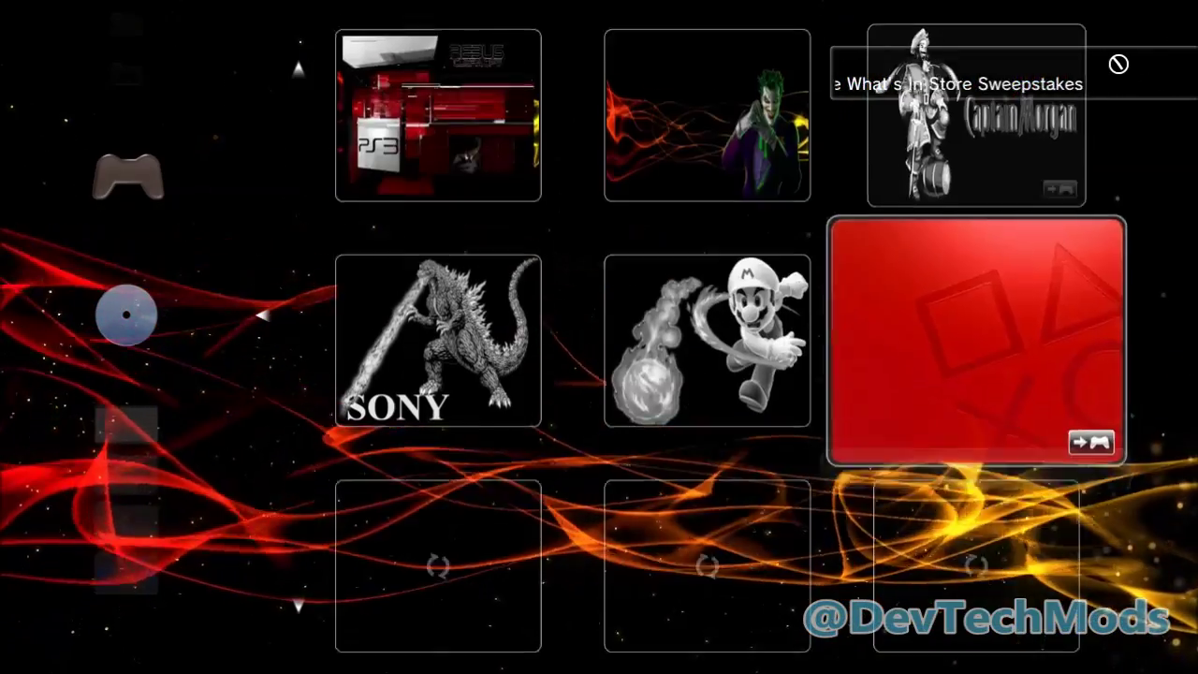
{"action": "key", "text": "Up"}
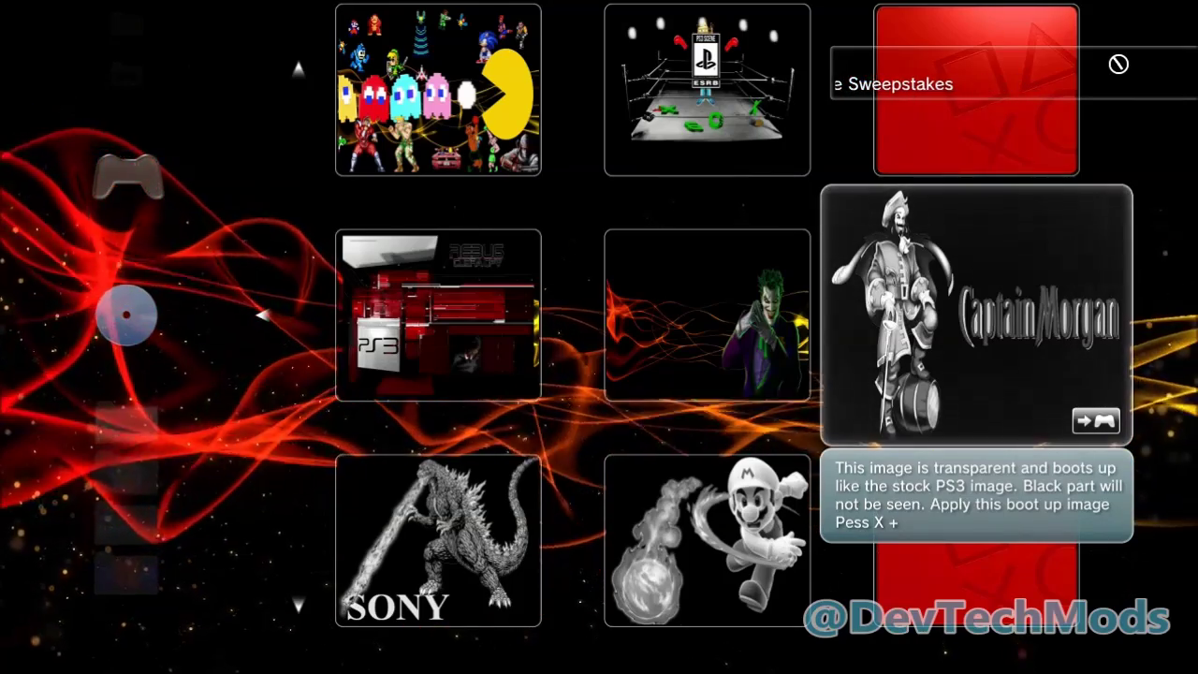
{"action": "key", "text": "Left"}
{"action": "key", "text": "Right"}
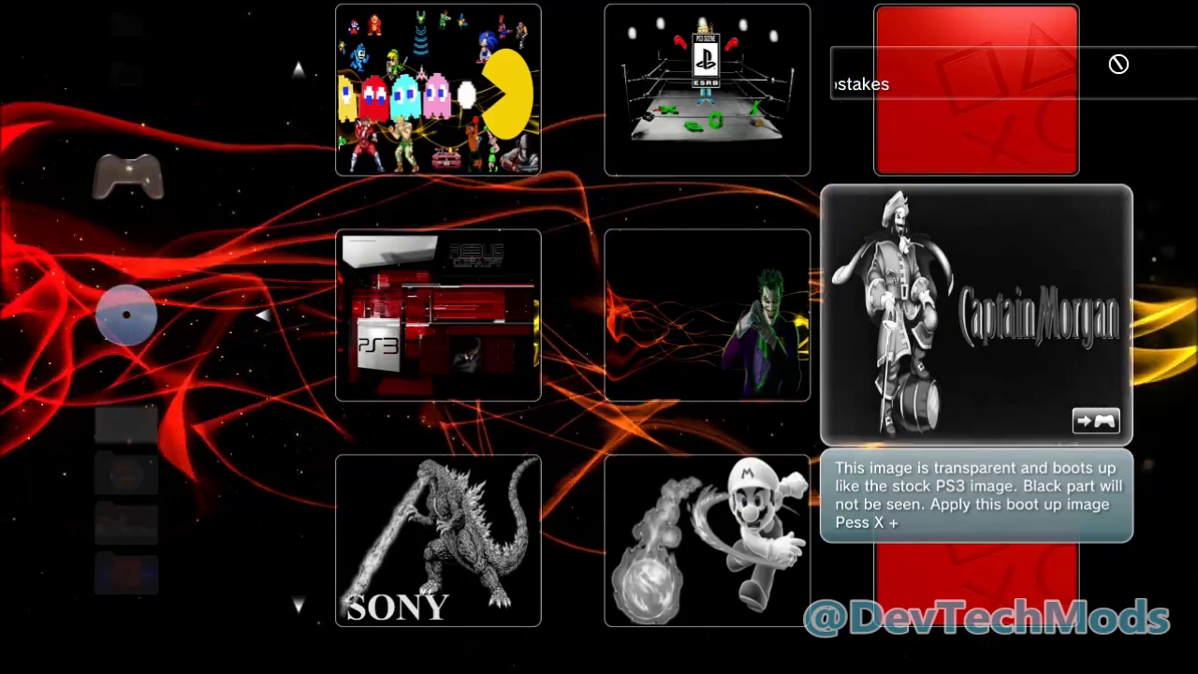
{"action": "key", "text": "Left"}
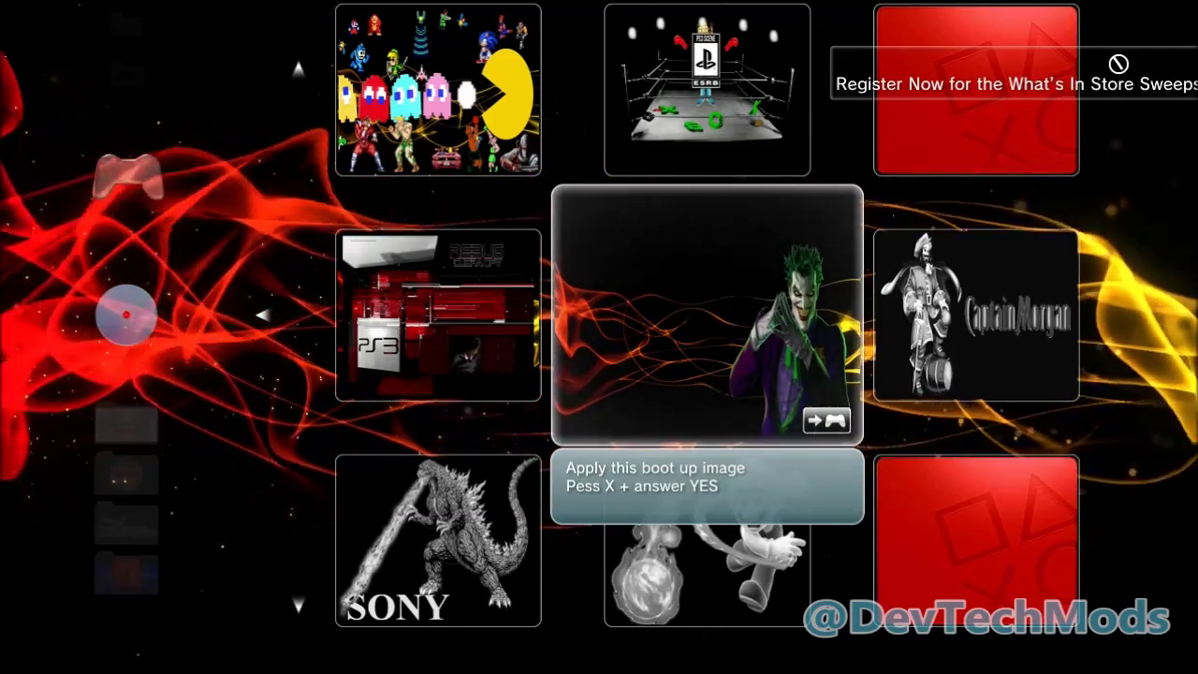
{"action": "key", "text": "Right"}
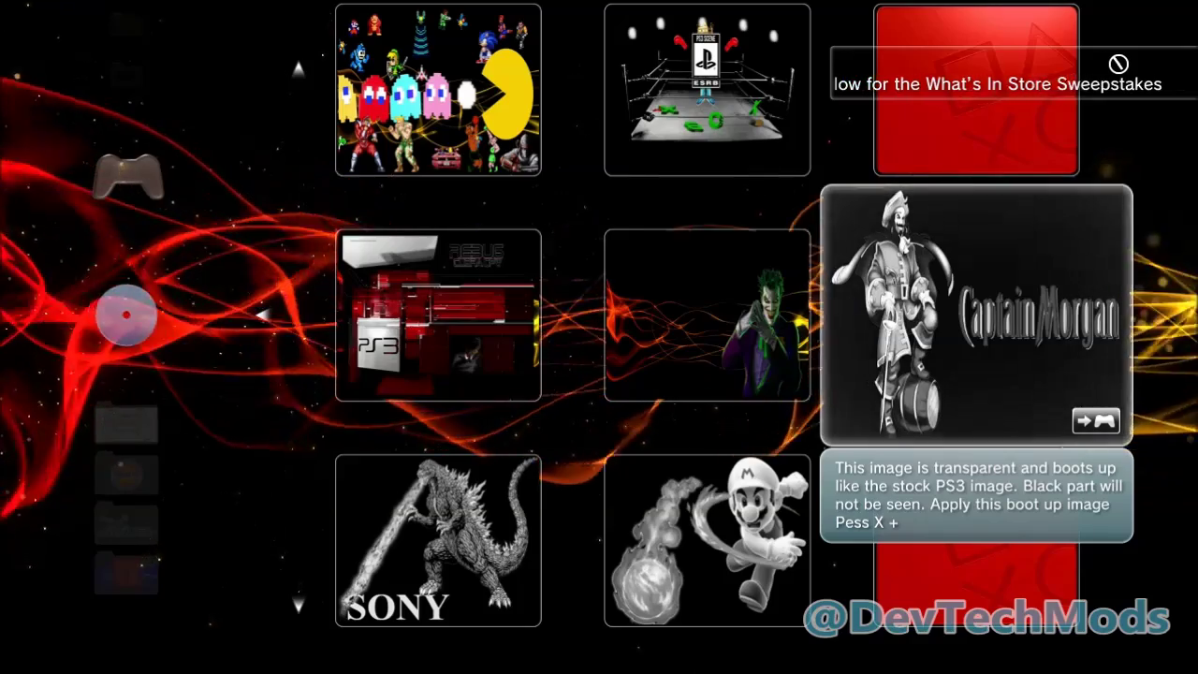
Preview the Mario, Godzilla SONY and SEGA boot images, then reach the rainbow wave choice
{"action": "key", "text": "Down"}
{"action": "key", "text": "Left"}
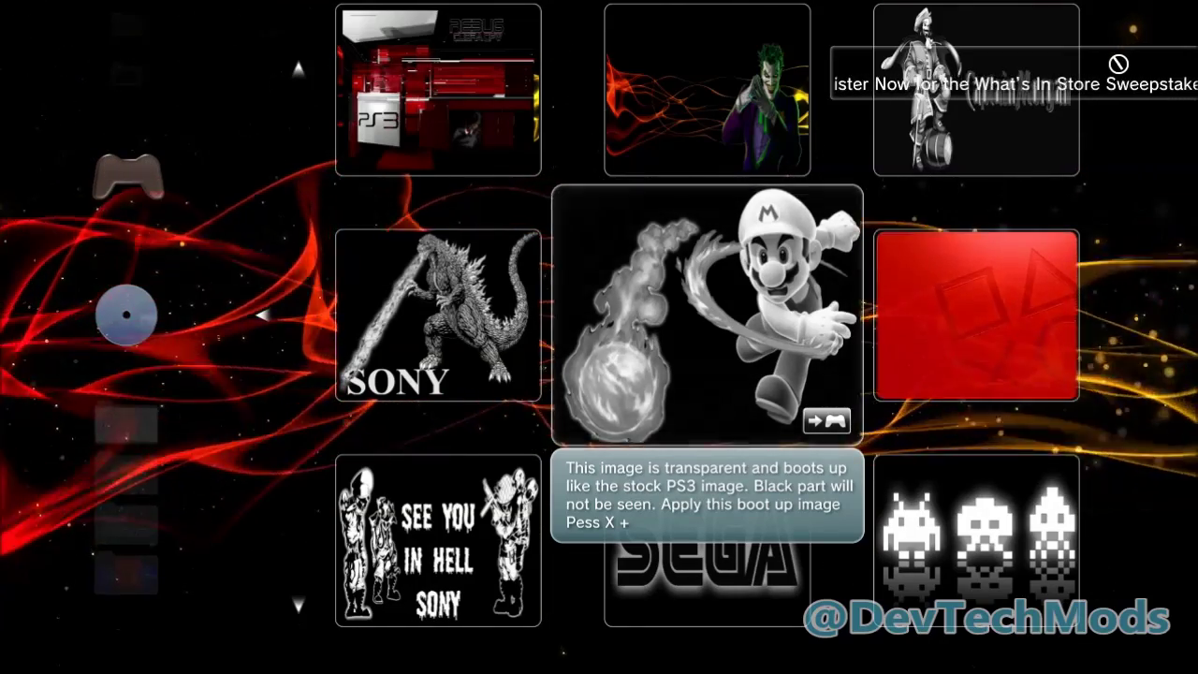
{"action": "key", "text": "Left"}
{"action": "key", "text": "Right"}
{"action": "key", "text": "Down"}
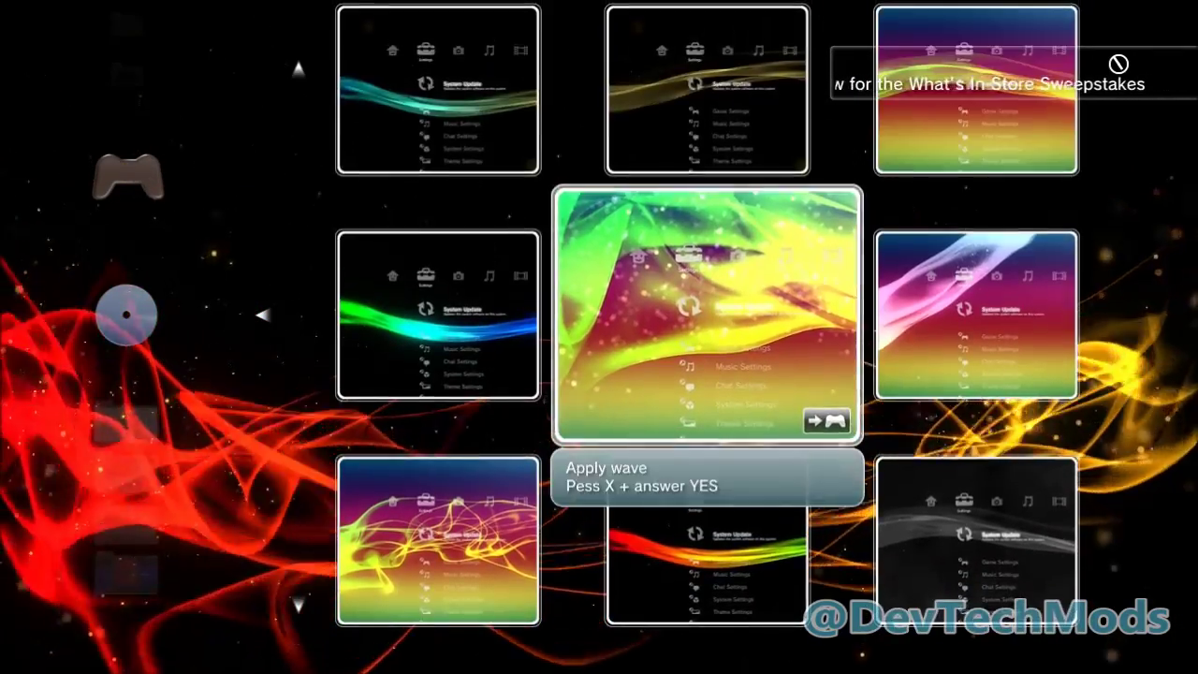
{"action": "key", "text": "Up"}
Look over the black and green-yellow waves, then return up to highlight the PS3 Sony cartoon boot image
{"action": "key", "text": "Down"}
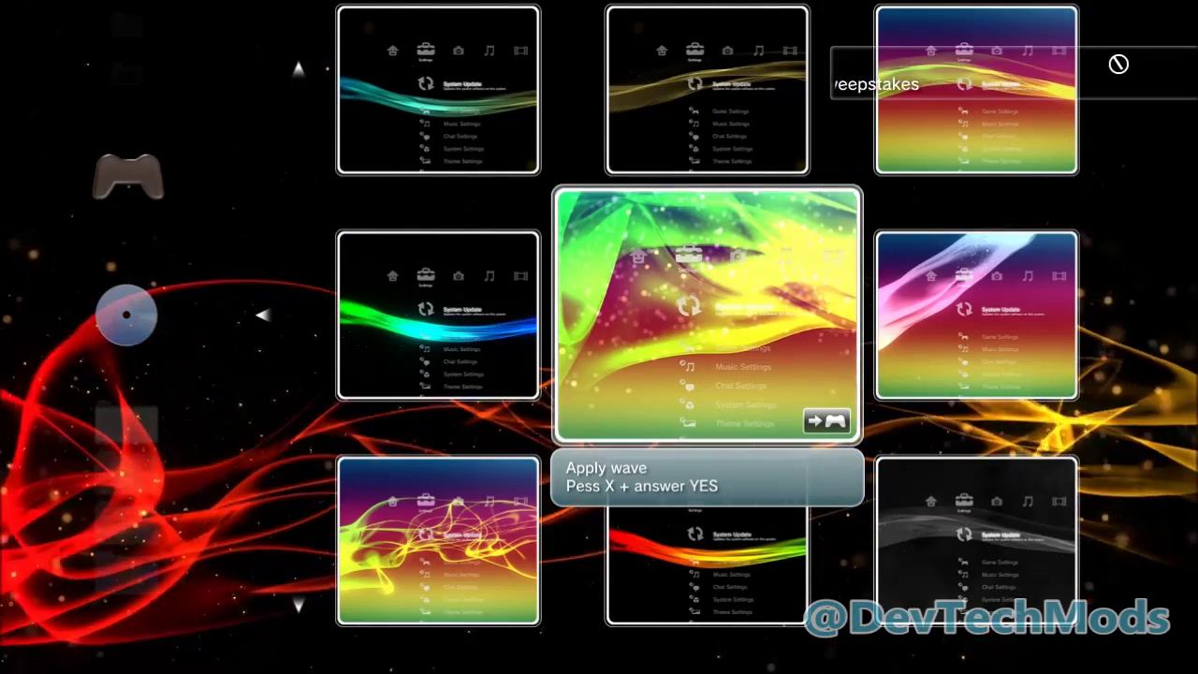
{"action": "key", "text": "Up"}
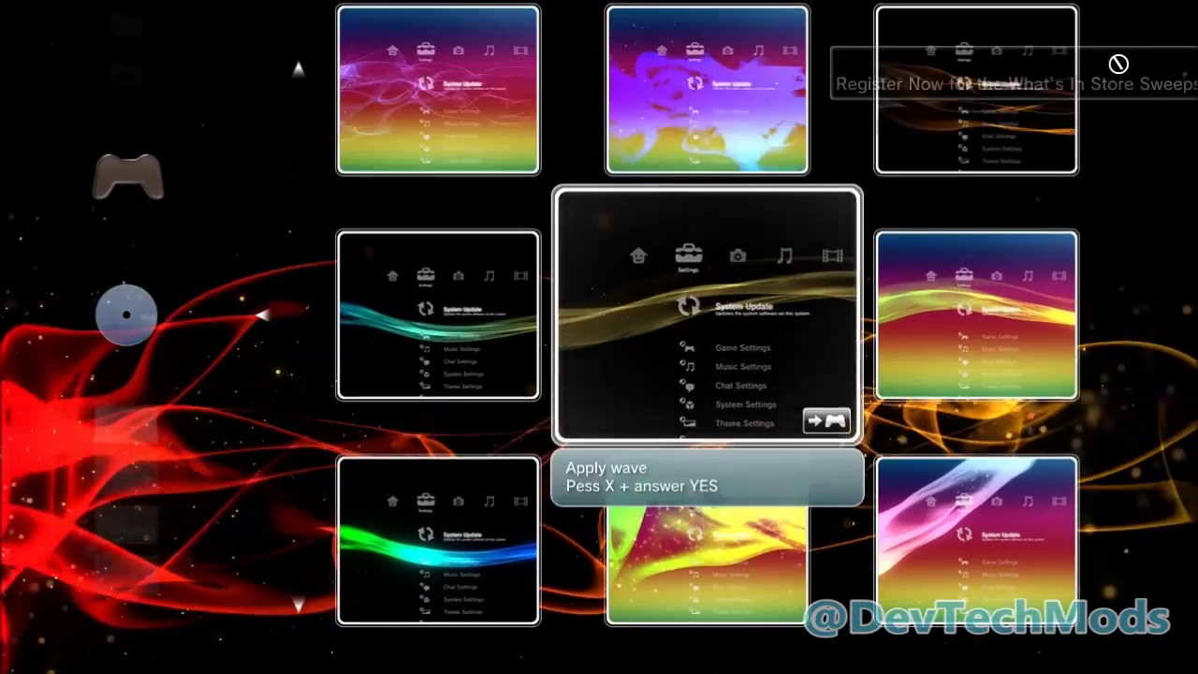
{"action": "key", "text": "Down"}
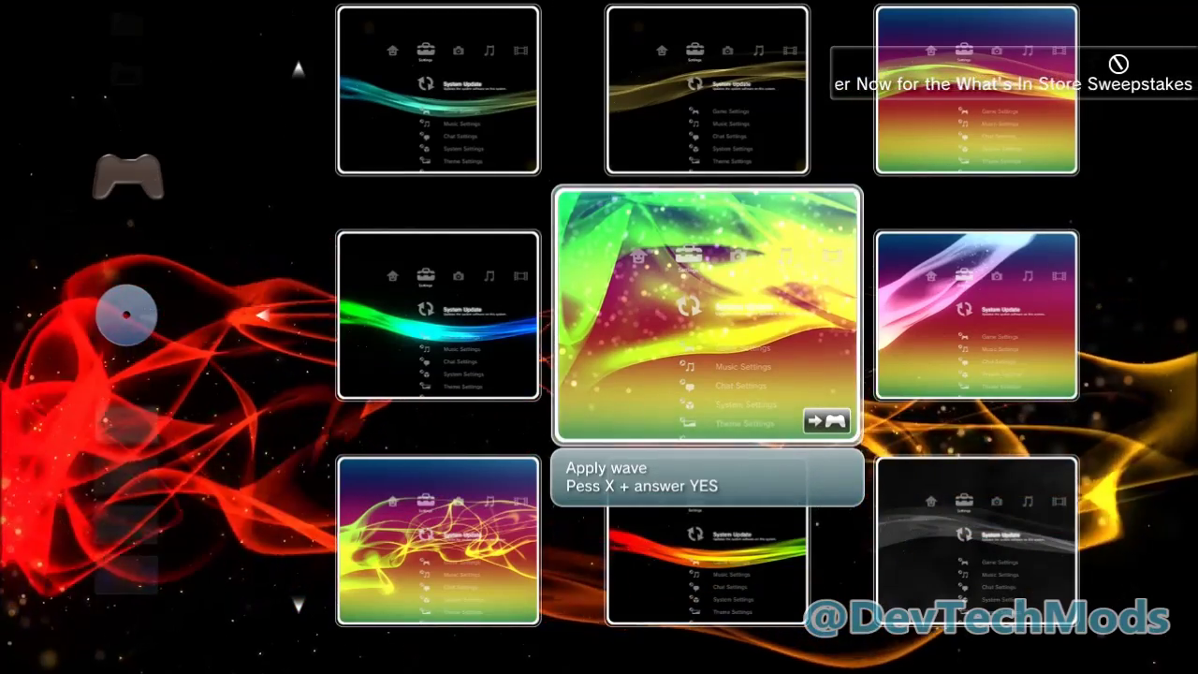
{"action": "key", "text": "Up"}
{"action": "key", "text": "Up"}
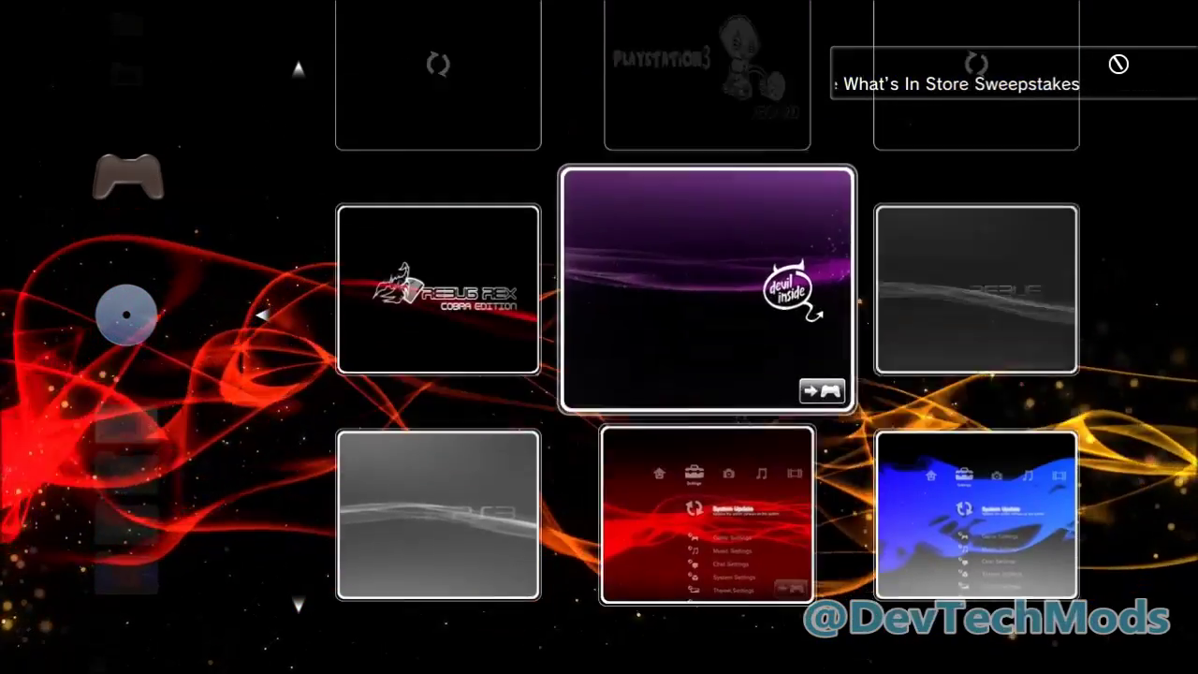
{"action": "key", "text": "Up"}
{"action": "key", "text": "Left"}
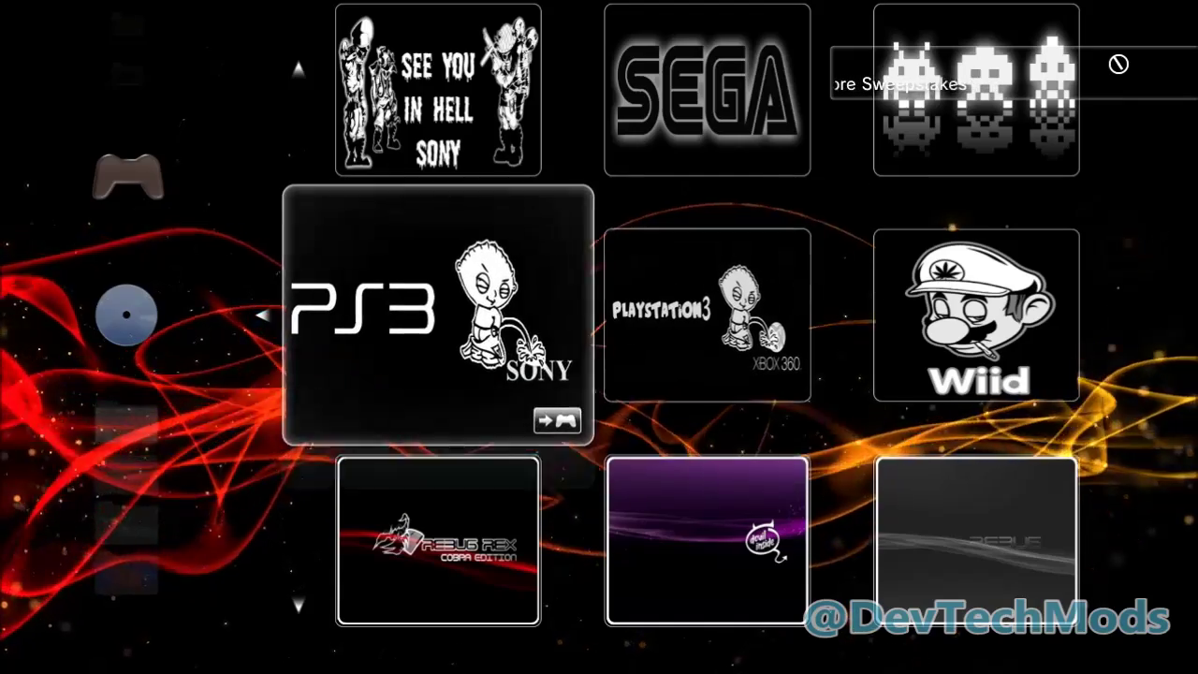
Apply the transparent 191 KB PS3 Sony boot-up image, returning to the XMB with a Game Quit notice
{"action": "key", "text": "Return"}
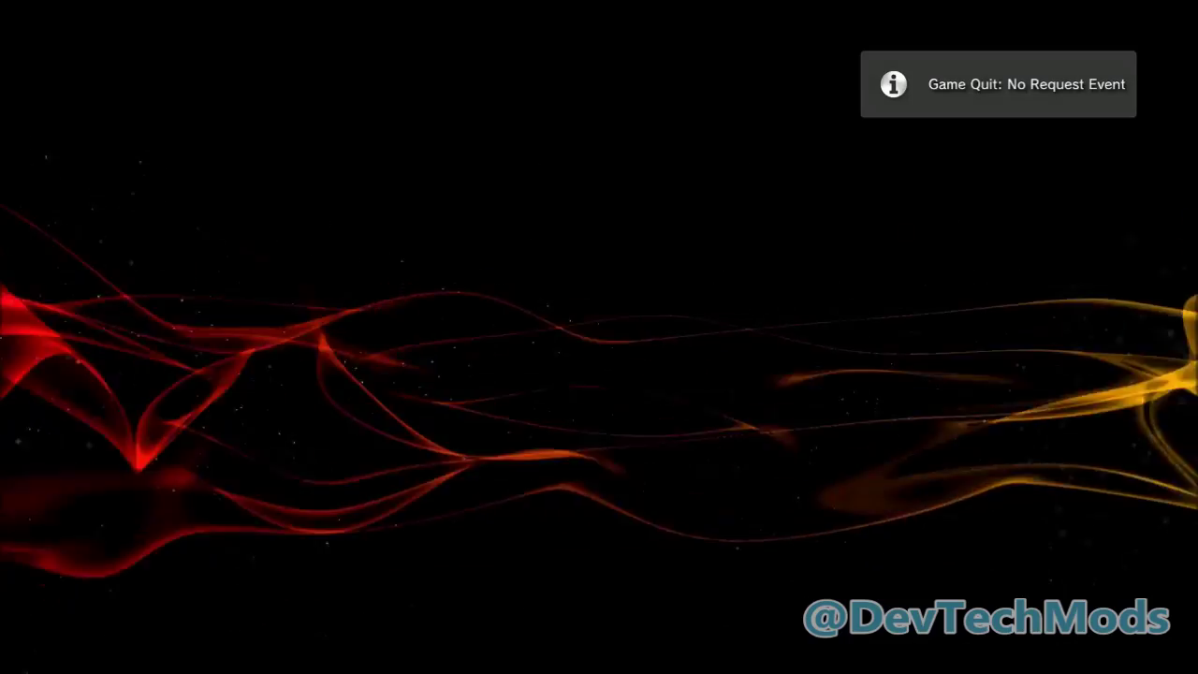
Open the XMB Extras Mod Collection grid and scroll down past the cyan background and theme tiles
{"action": "key", "text": "Return"}
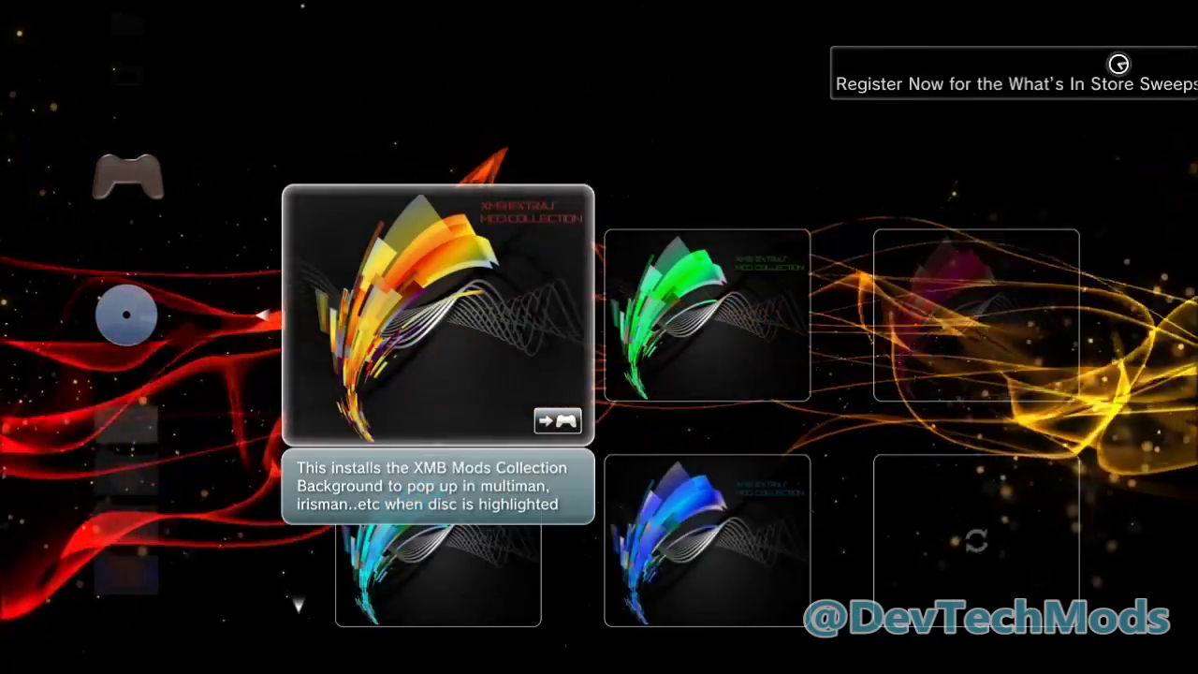
{"action": "key", "text": "Down"}
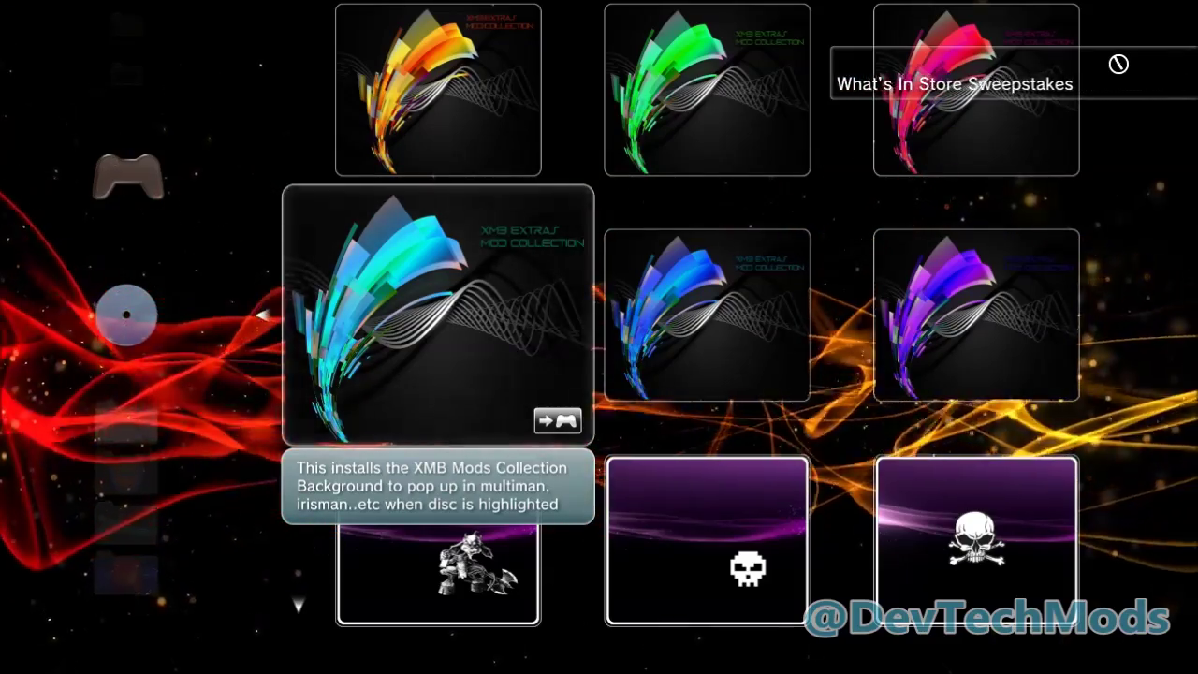
{"action": "key", "text": "Down"}
{"action": "key", "text": "Down"}
{"action": "key", "text": "Down"}
{"action": "key", "text": "Down"}
{"action": "key", "text": "Down"}
{"action": "key", "text": "Down"}
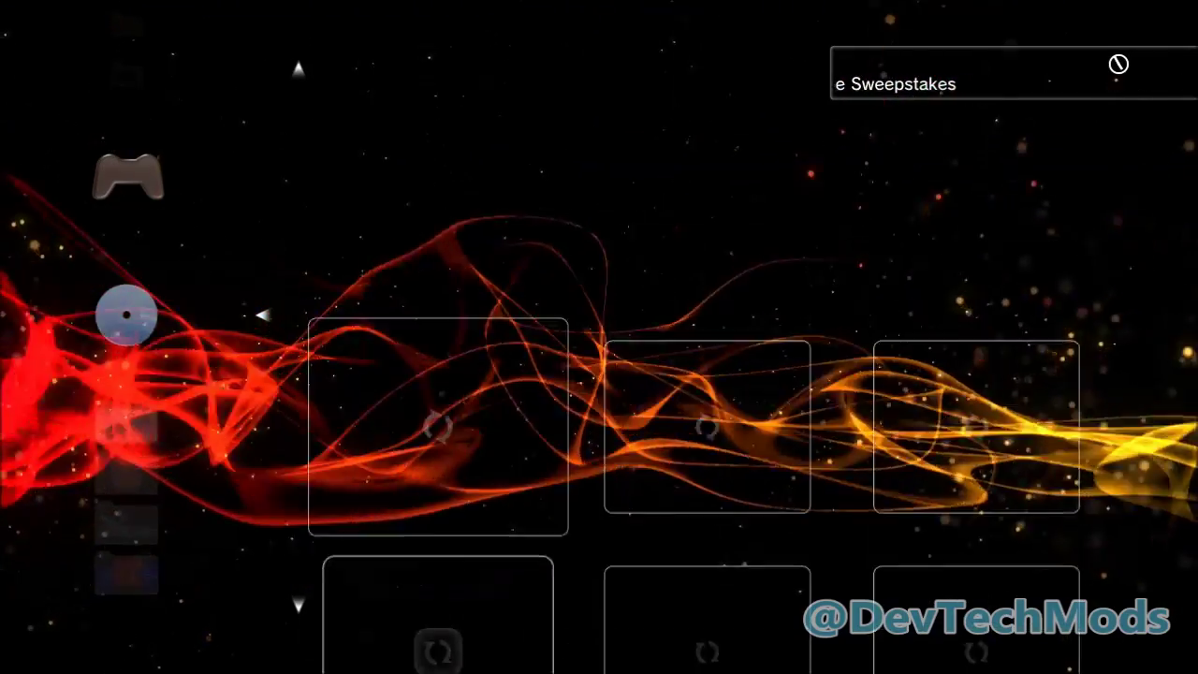
{"action": "key", "text": "Down"}
{"action": "key", "text": "Down"}
{"action": "key", "text": "Down"}
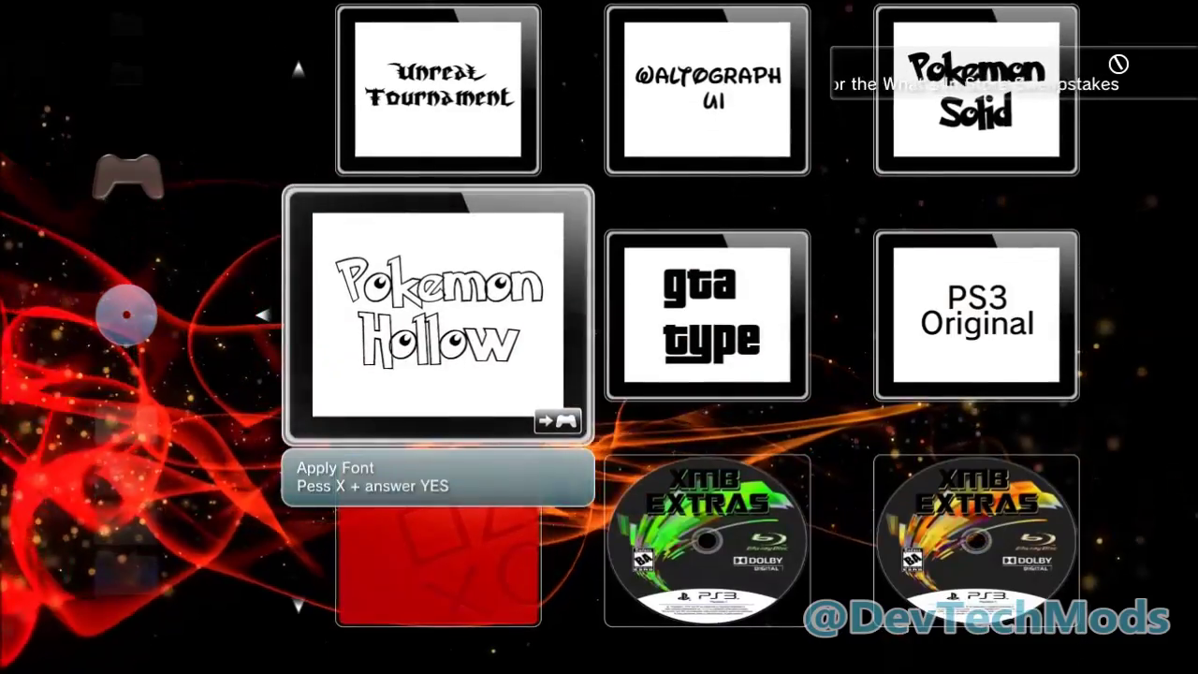
Move past the Pokemon Hollow and Unreal Tournament fonts down to the XMB Extras disc covers
{"action": "key", "text": "Down"}
{"action": "key", "text": "Up"}
{"action": "key", "text": "Down"}
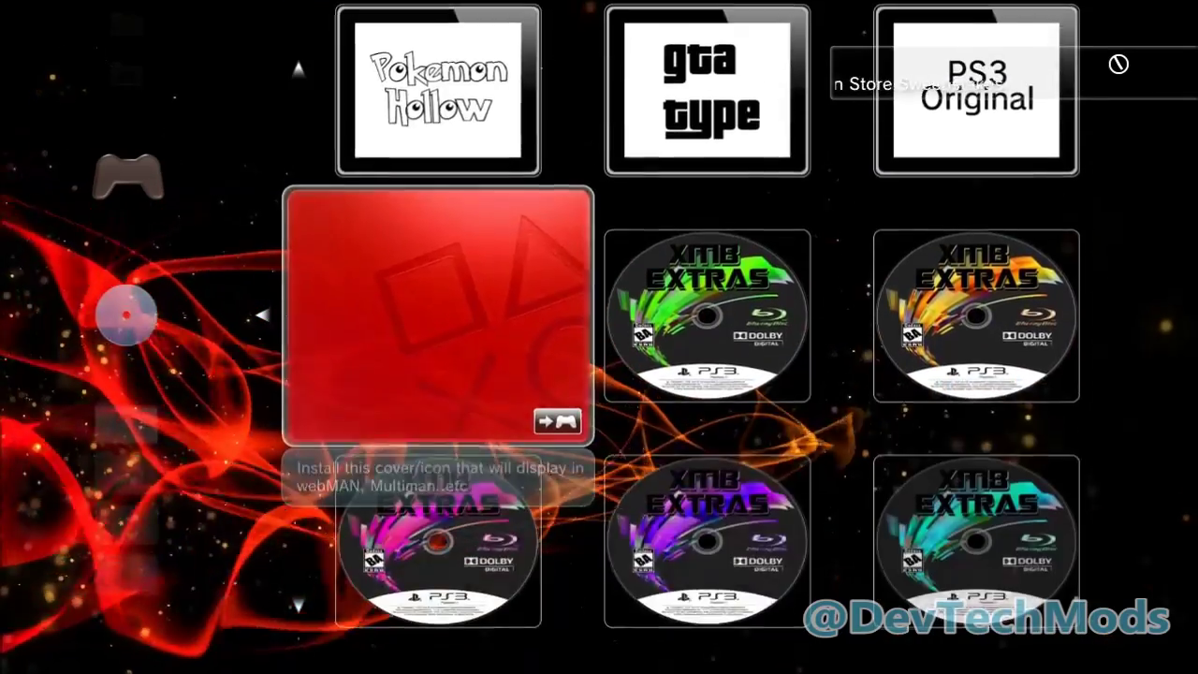
{"action": "key", "text": "Up"}
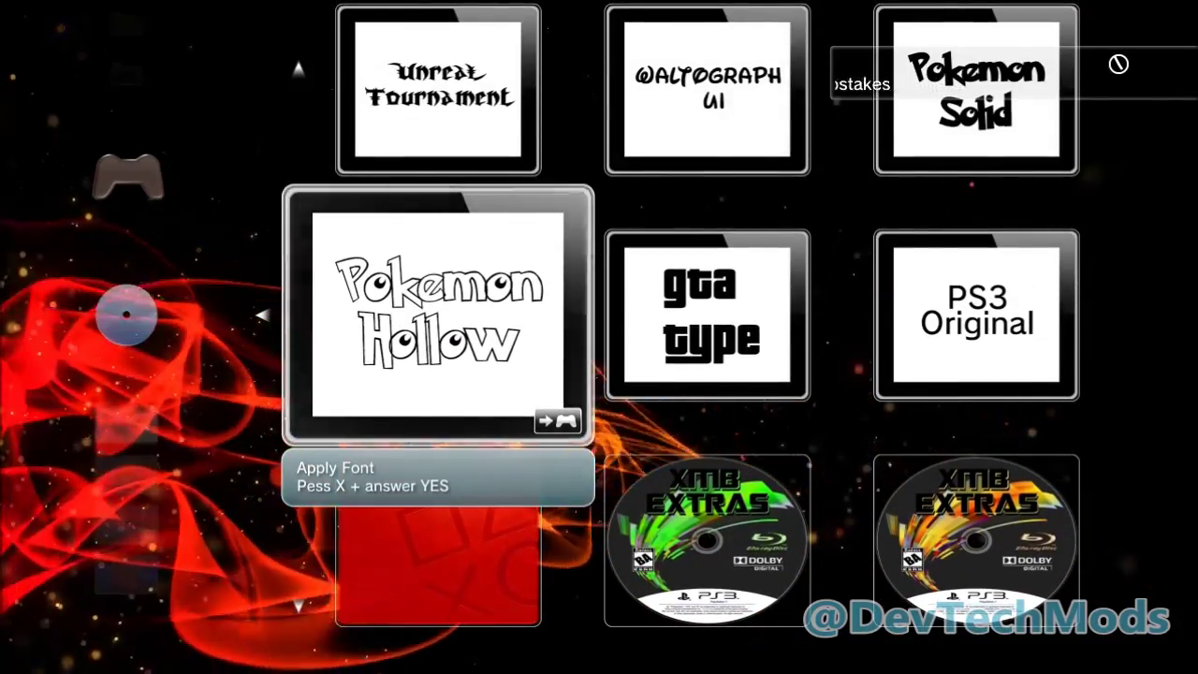
{"action": "key", "text": "Up"}
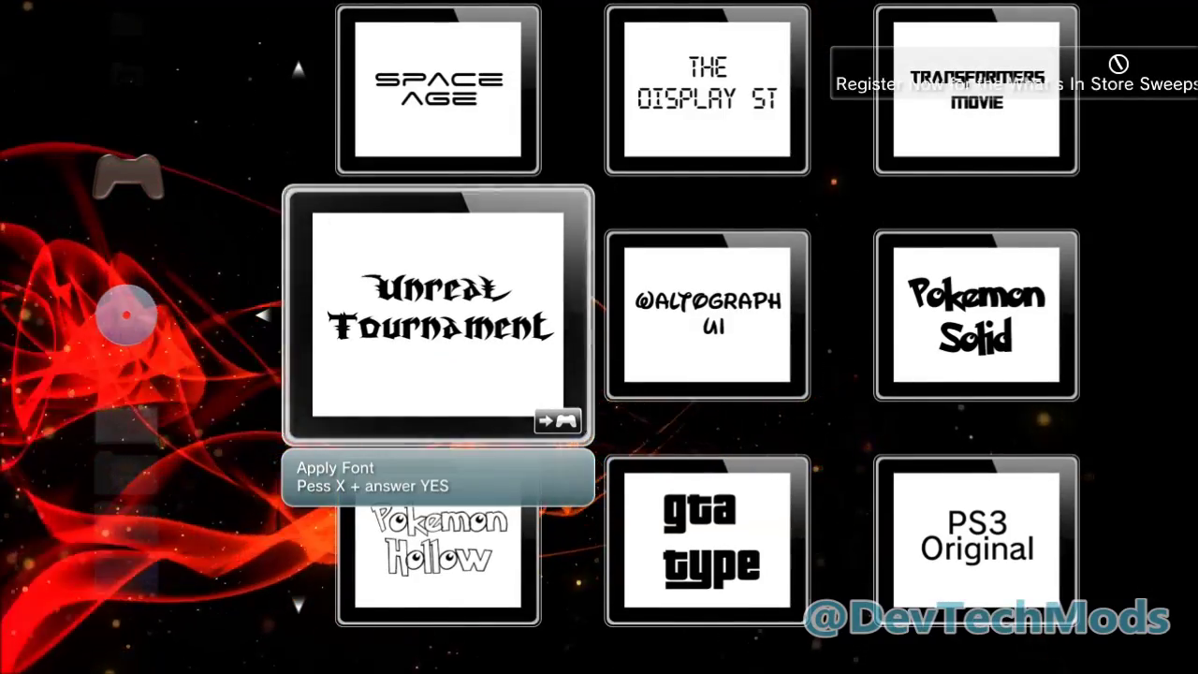
{"action": "key", "text": "Down"}
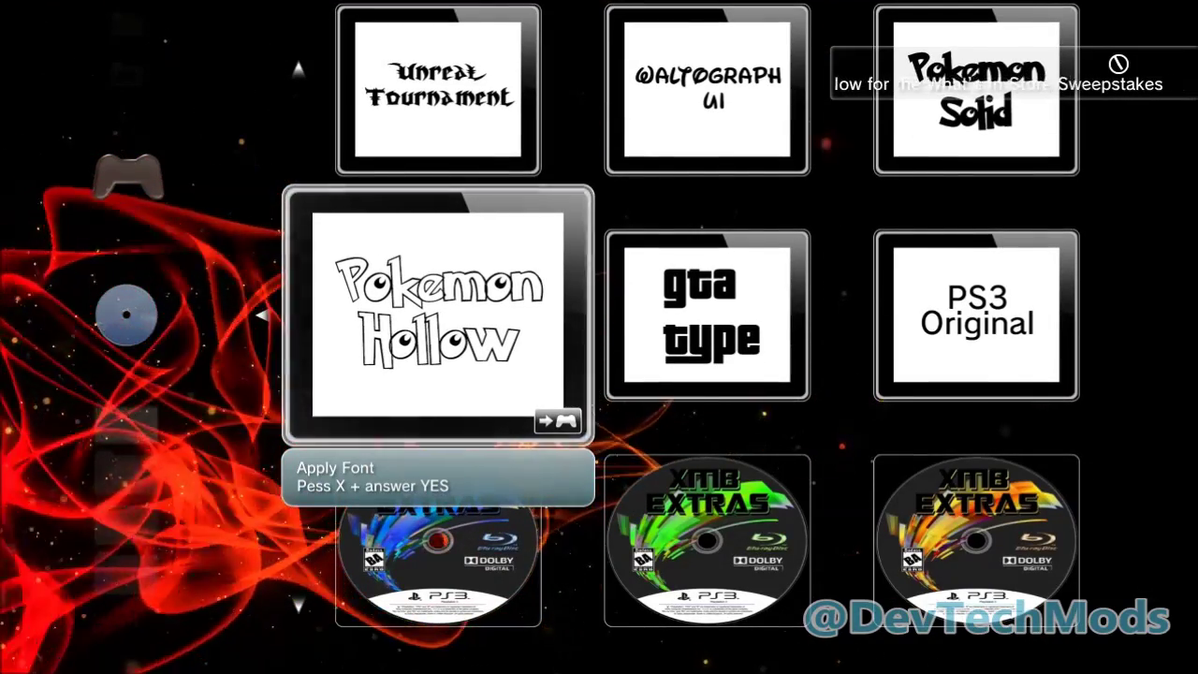
{"action": "key", "text": "Down"}
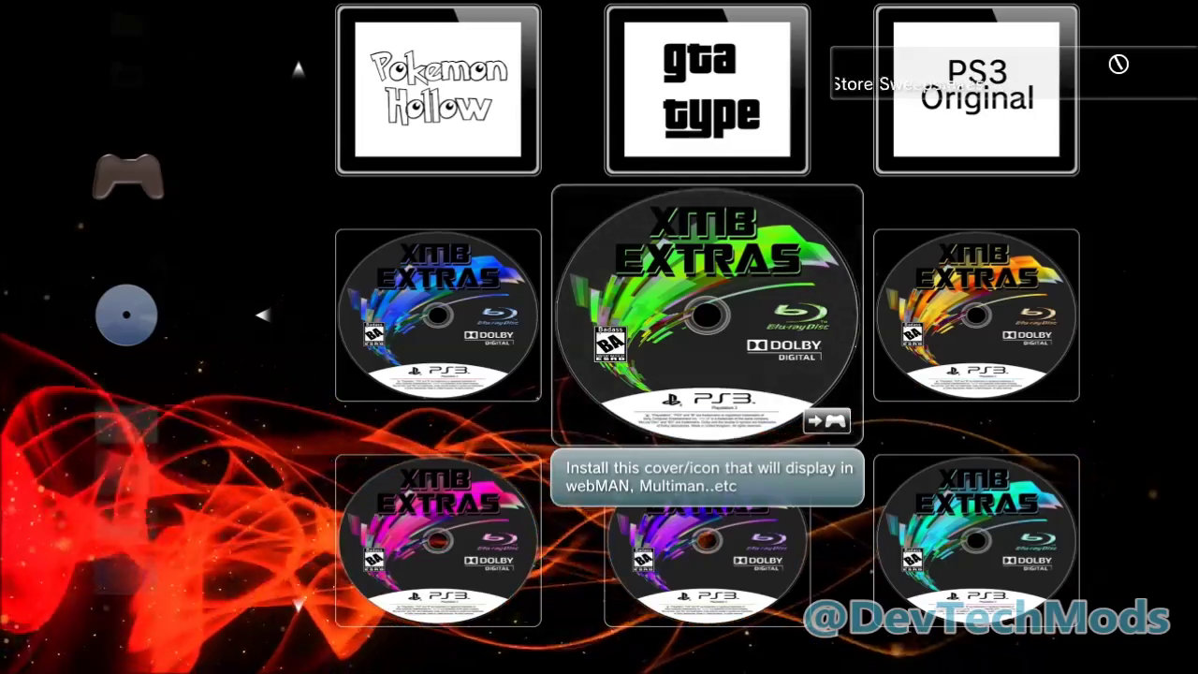
{"action": "key", "text": "Left"}
Center the green XMB Extras cover in the cover grid and install it (135 KB)
{"action": "key", "text": "Right"}
{"action": "key", "text": "Right"}
{"action": "key", "text": "Down"}
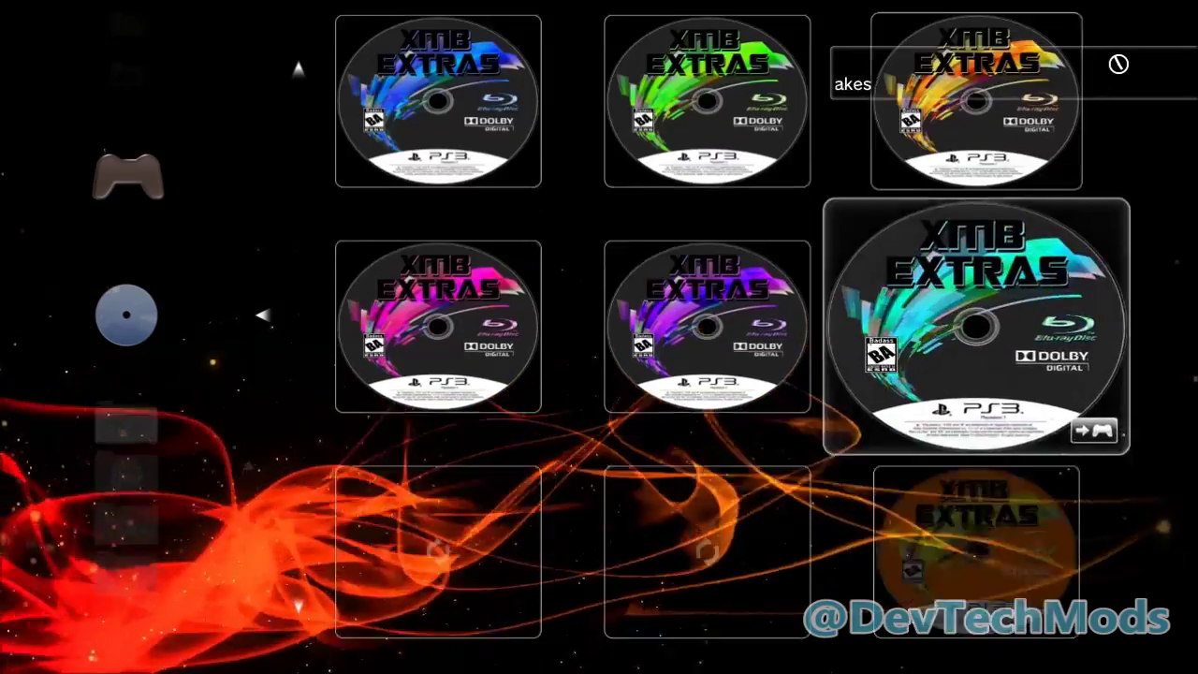
{"action": "key", "text": "Left"}
{"action": "key", "text": "Left"}
{"action": "key", "text": "Down"}
{"action": "key", "text": "Up"}
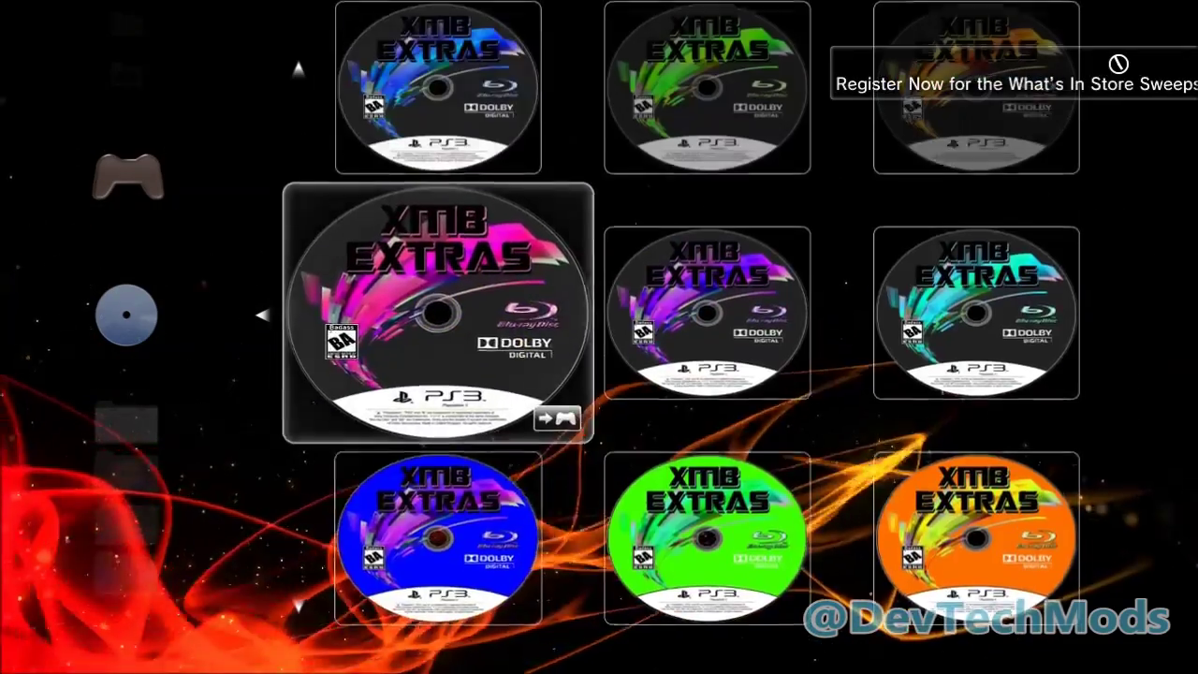
{"action": "key", "text": "Right"}
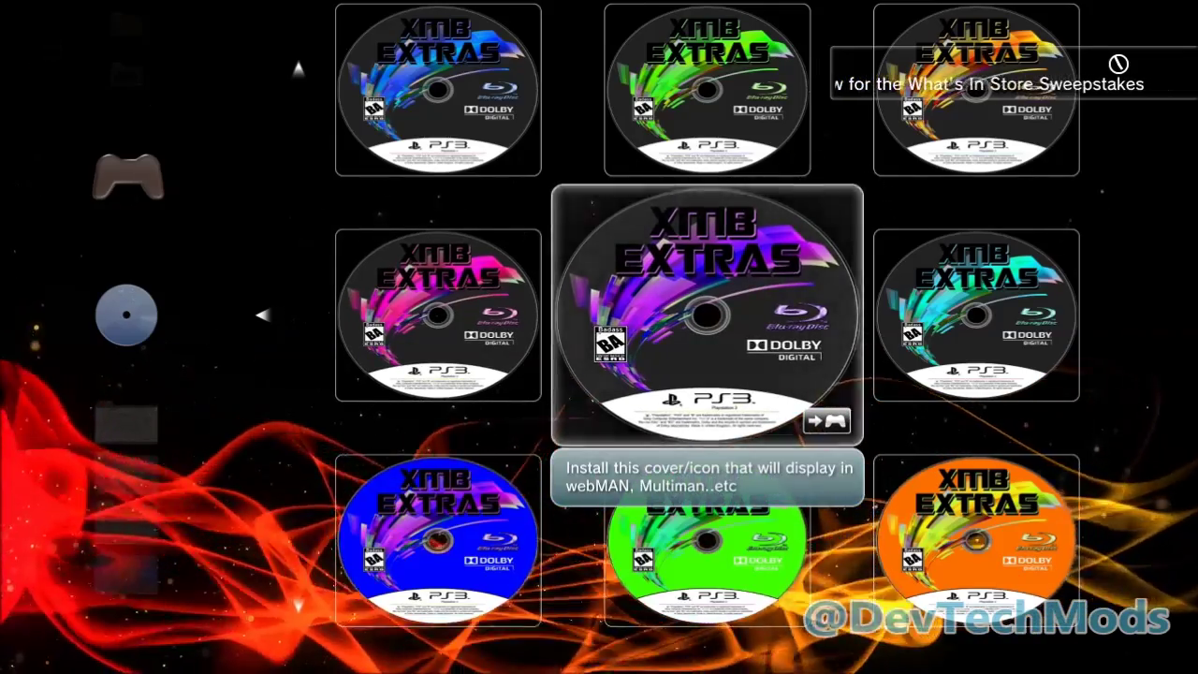
{"action": "key", "text": "Down"}
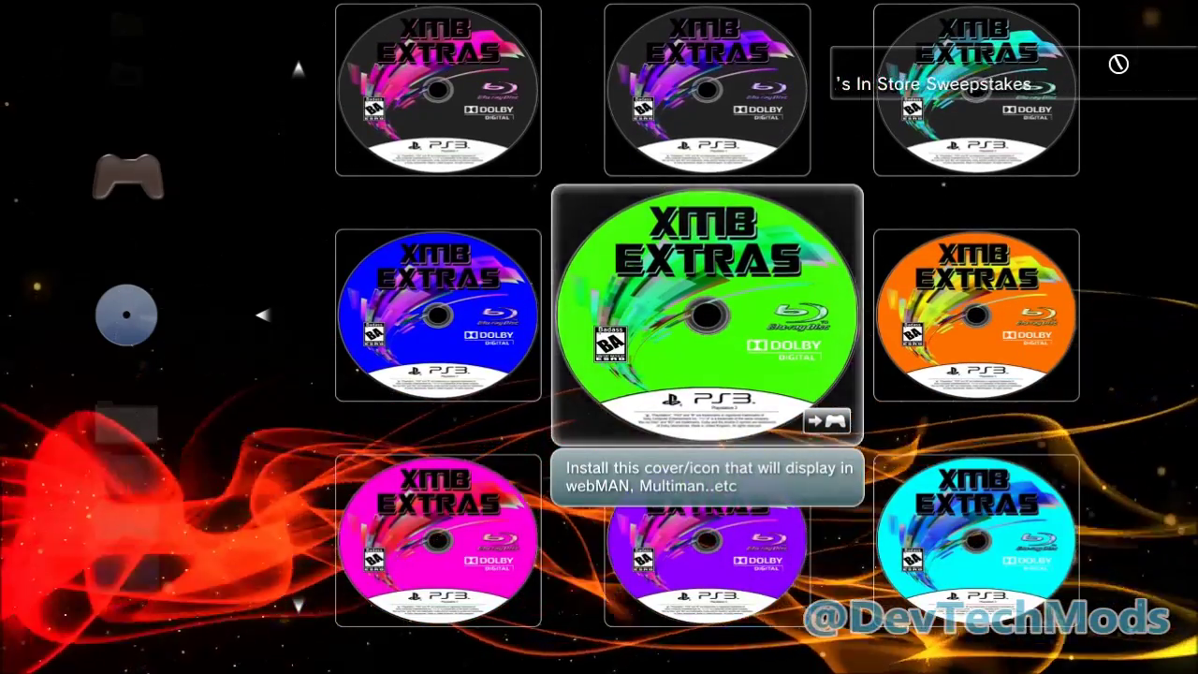
{"action": "key", "text": "Return"}
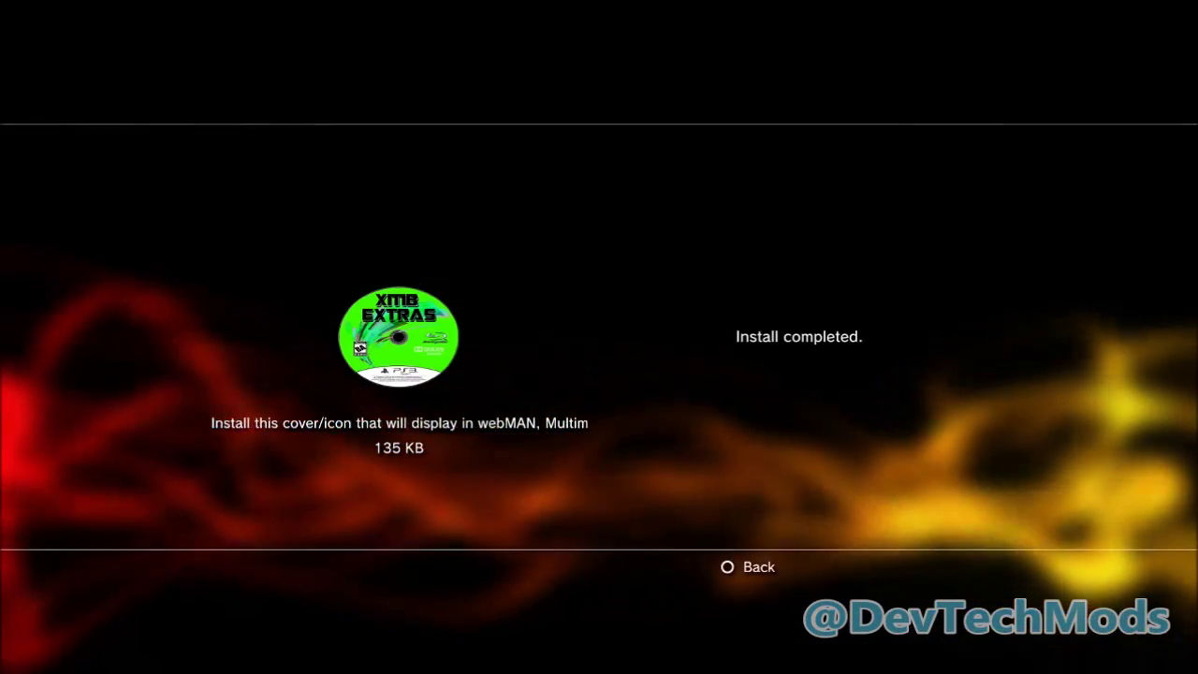
Check XMB Extras Mod Collection's green cover under webMAN Games > PLAYSTATION3
{"action": "key", "text": "Escape"}
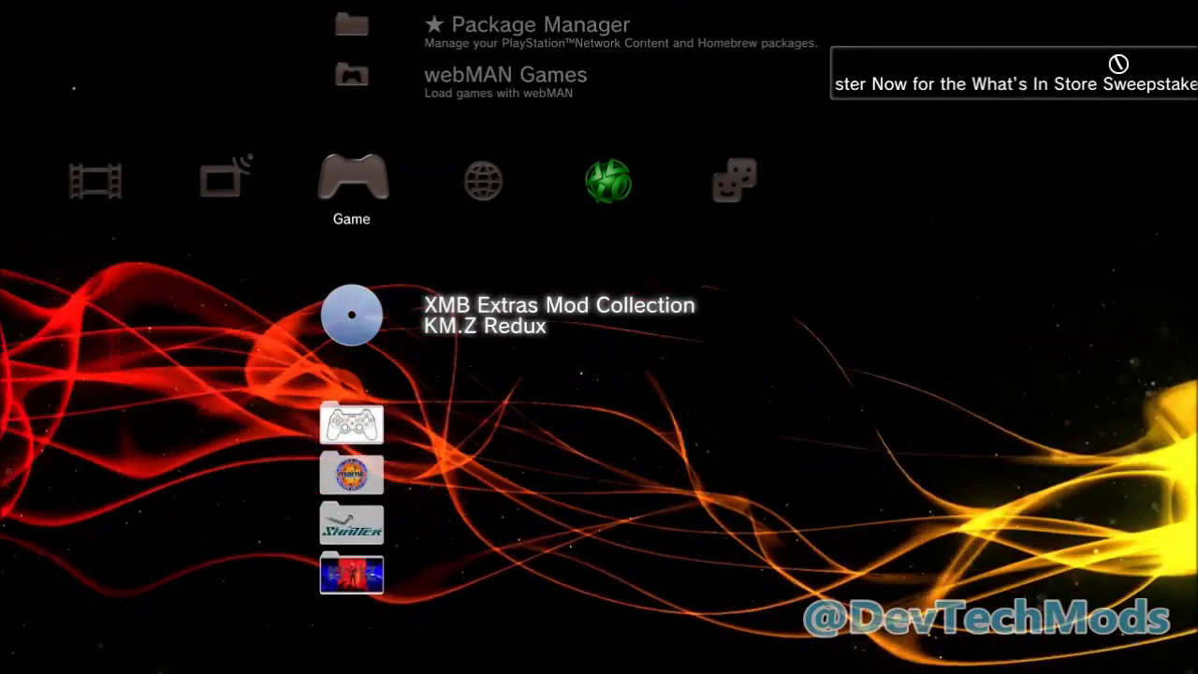
{"action": "key", "text": "Up"}
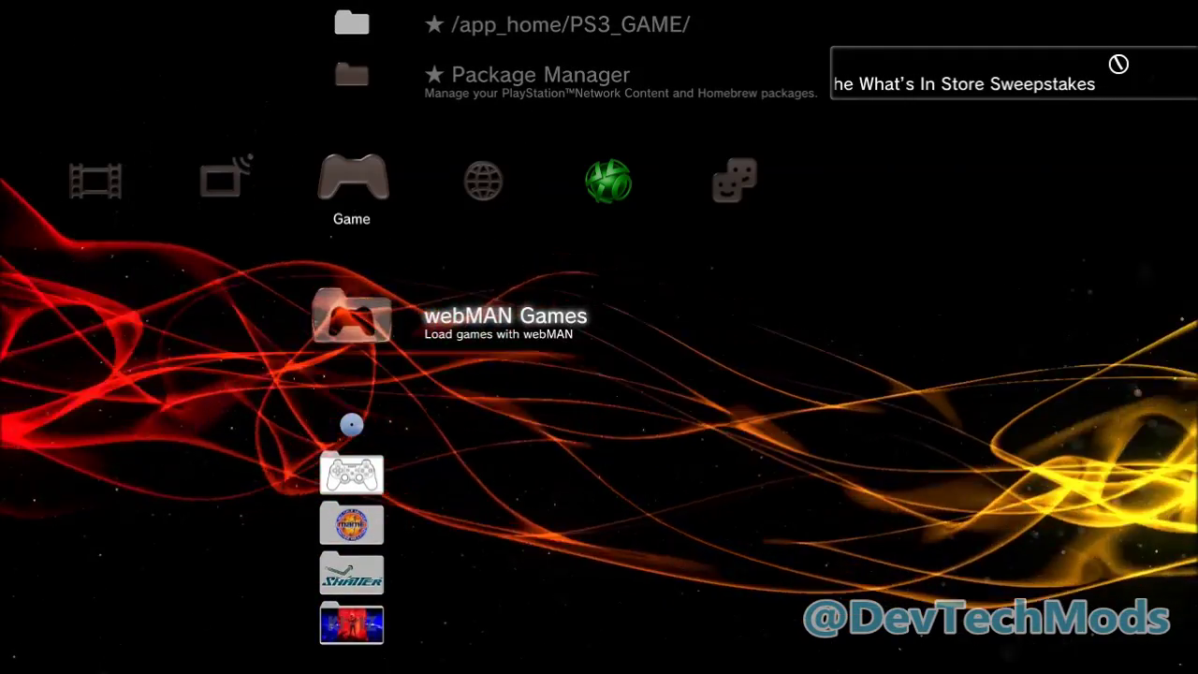
{"action": "key", "text": "Return"}
{"action": "key", "text": "Down"}
{"action": "key", "text": "Return"}
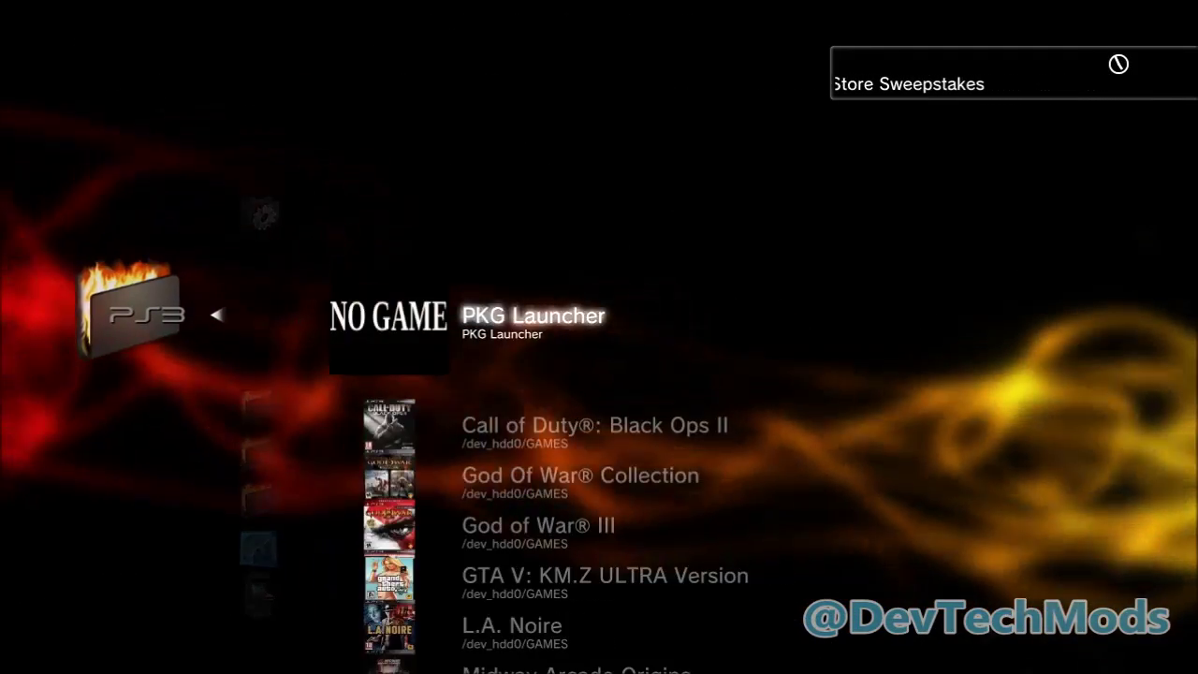
{"action": "key", "text": "Down"}
{"action": "key", "text": "Down"}
{"action": "key", "text": "Down"}
{"action": "key", "text": "Down"}
{"action": "key", "text": "Down"}
{"action": "key", "text": "Down"}
{"action": "key", "text": "Down"}
{"action": "key", "text": "Down"}
{"action": "key", "text": "Down"}
{"action": "key", "text": "Down"}
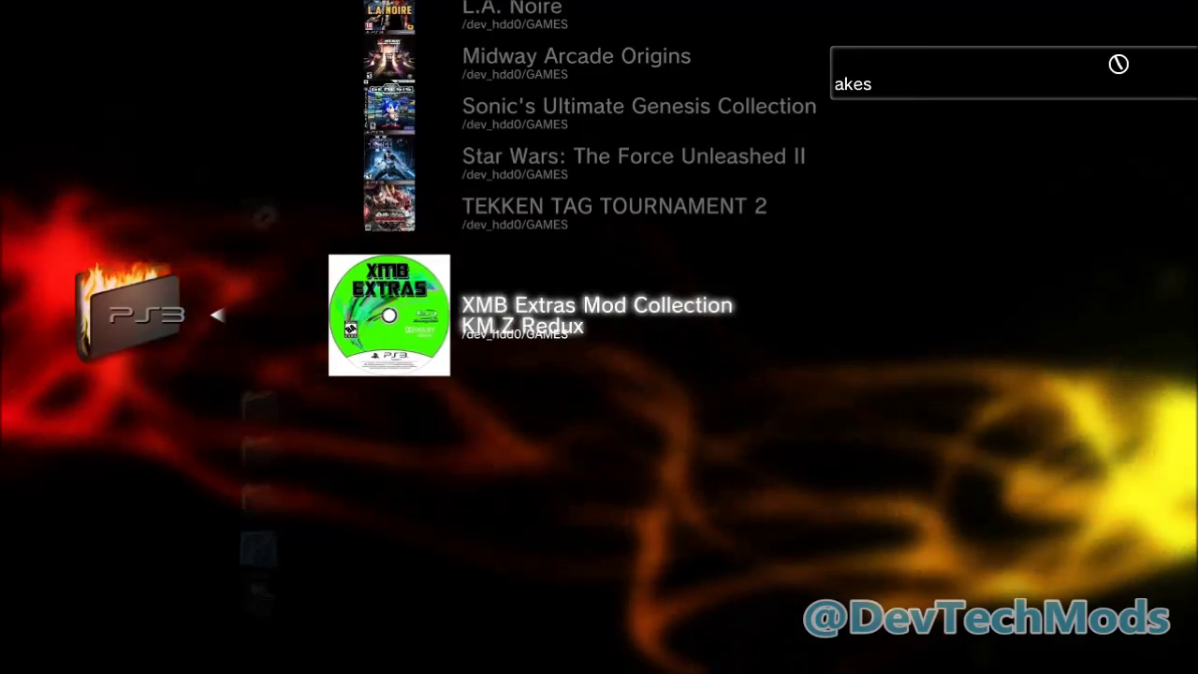
Back out of the webMAN game list to the Game column near the Emulators folder
{"action": "key", "text": "Escape"}
{"action": "key", "text": "Escape"}
{"action": "key", "text": "Down"}
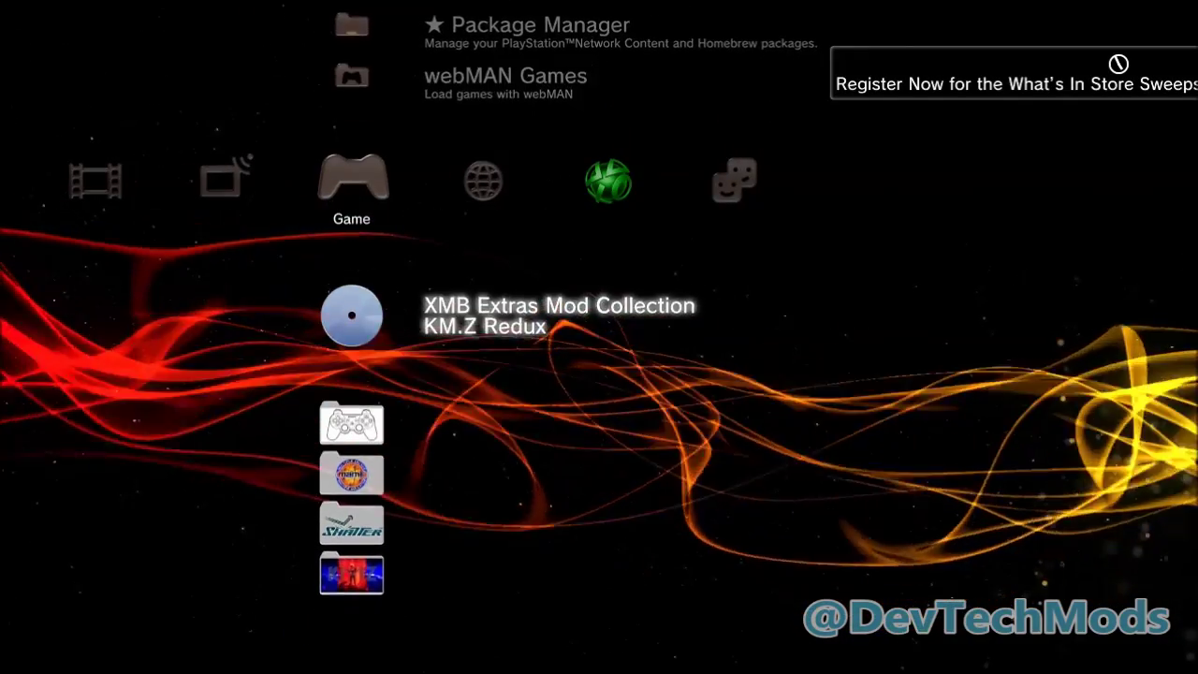
{"action": "key", "text": "Down"}
{"action": "key", "text": "Down"}
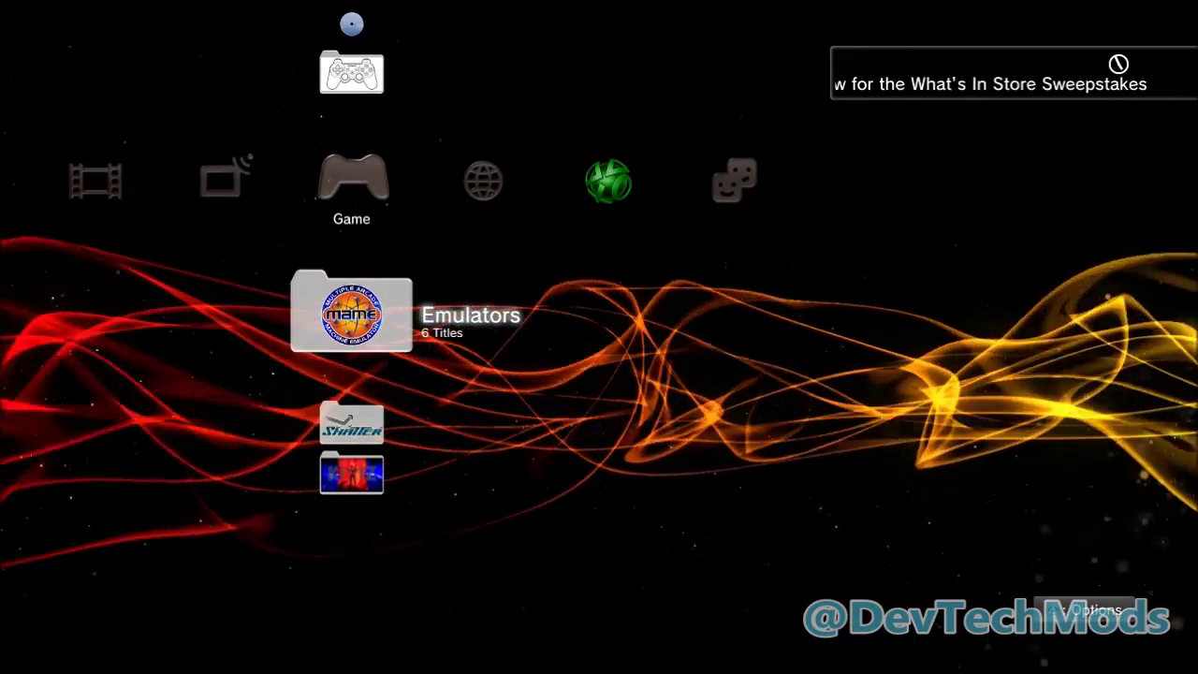
Browse the 1. CFW Tools apps (reActPSN 2.10, Rebug Toolbox, SEN ENABLER), then return to XMB Extras Mod Collection
{"action": "key", "text": "Up"}
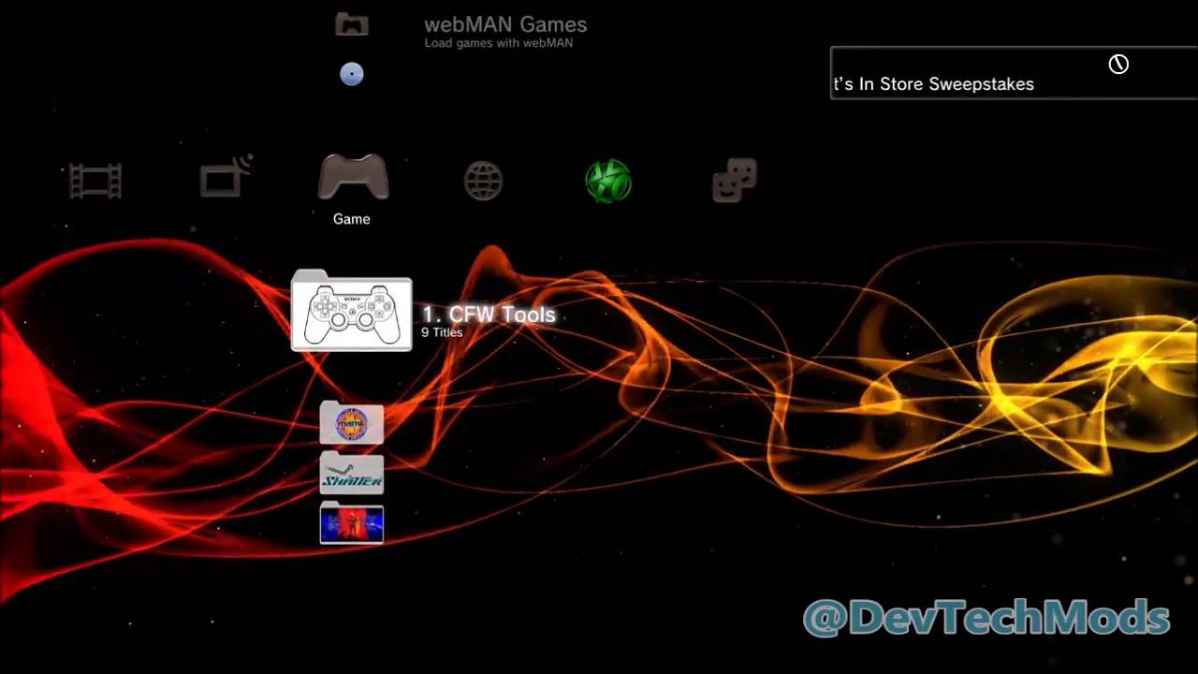
{"action": "key", "text": "Return"}
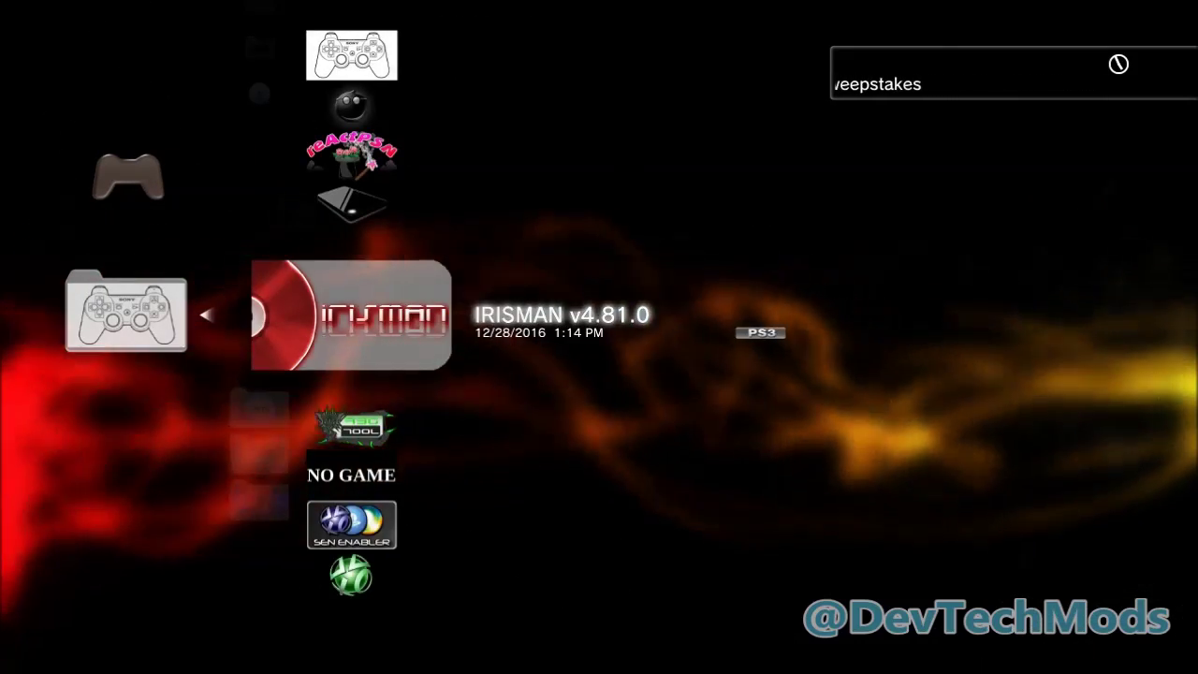
{"action": "key", "text": "Up"}
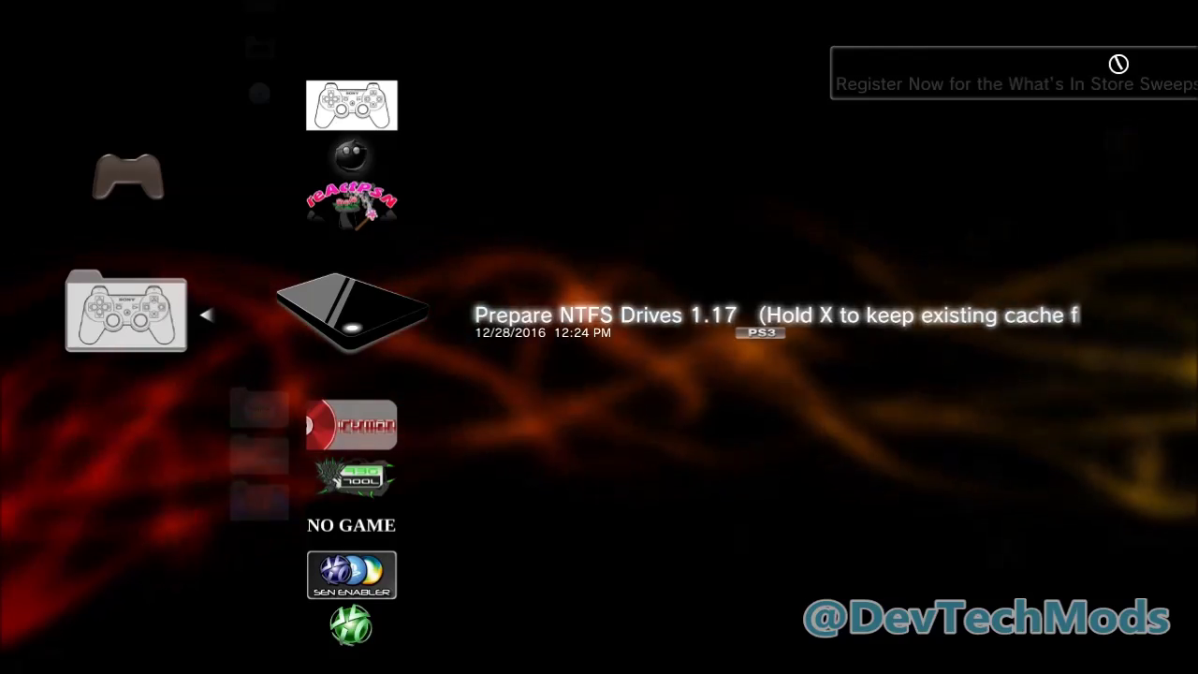
{"action": "key", "text": "Up"}
{"action": "key", "text": "Down"}
{"action": "key", "text": "Down"}
{"action": "key", "text": "Down"}
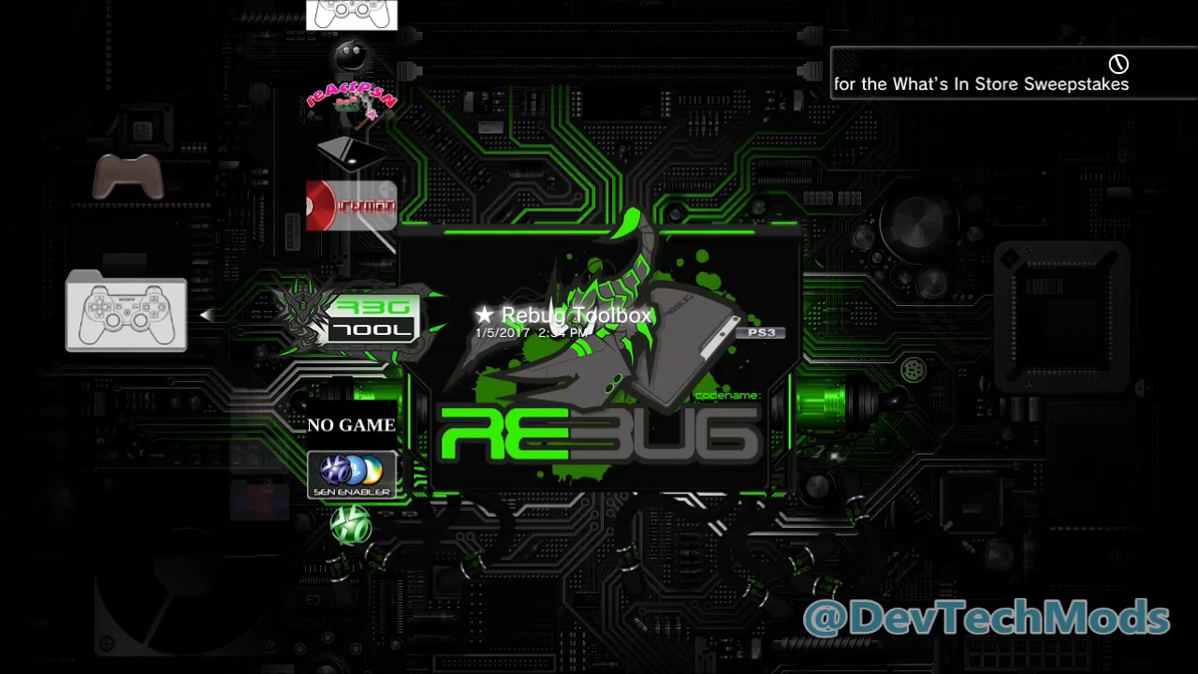
{"action": "key", "text": "Up"}
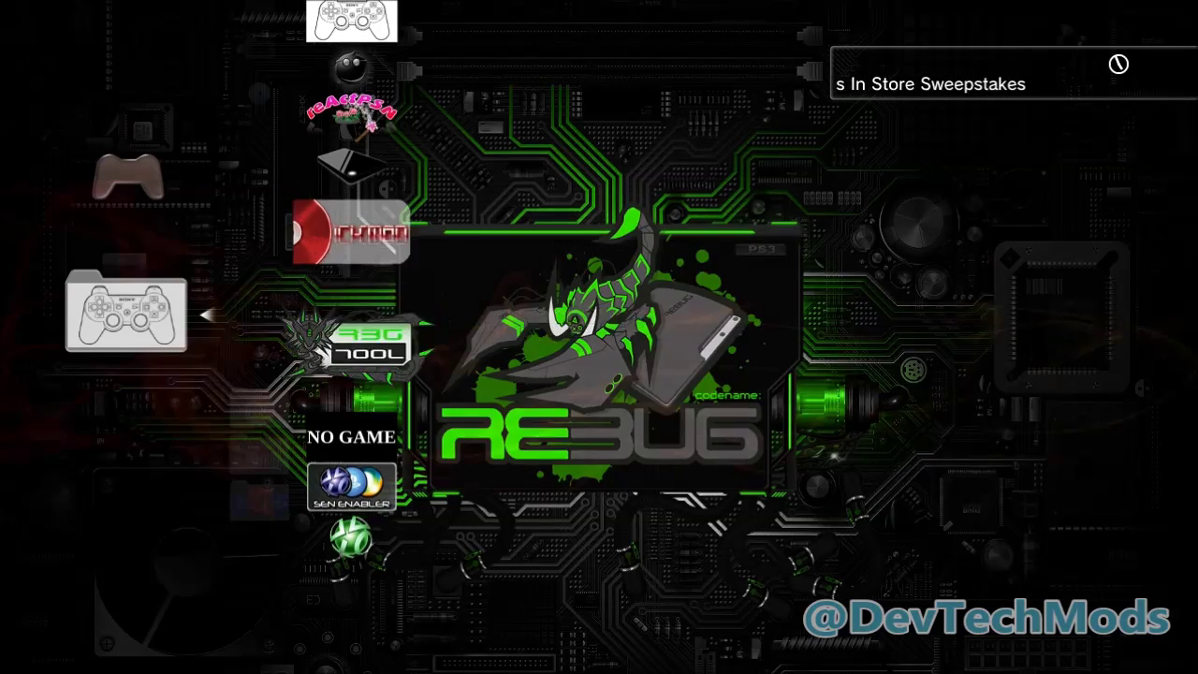
{"action": "key", "text": "Down"}
{"action": "key", "text": "Down"}
{"action": "key", "text": "Down"}
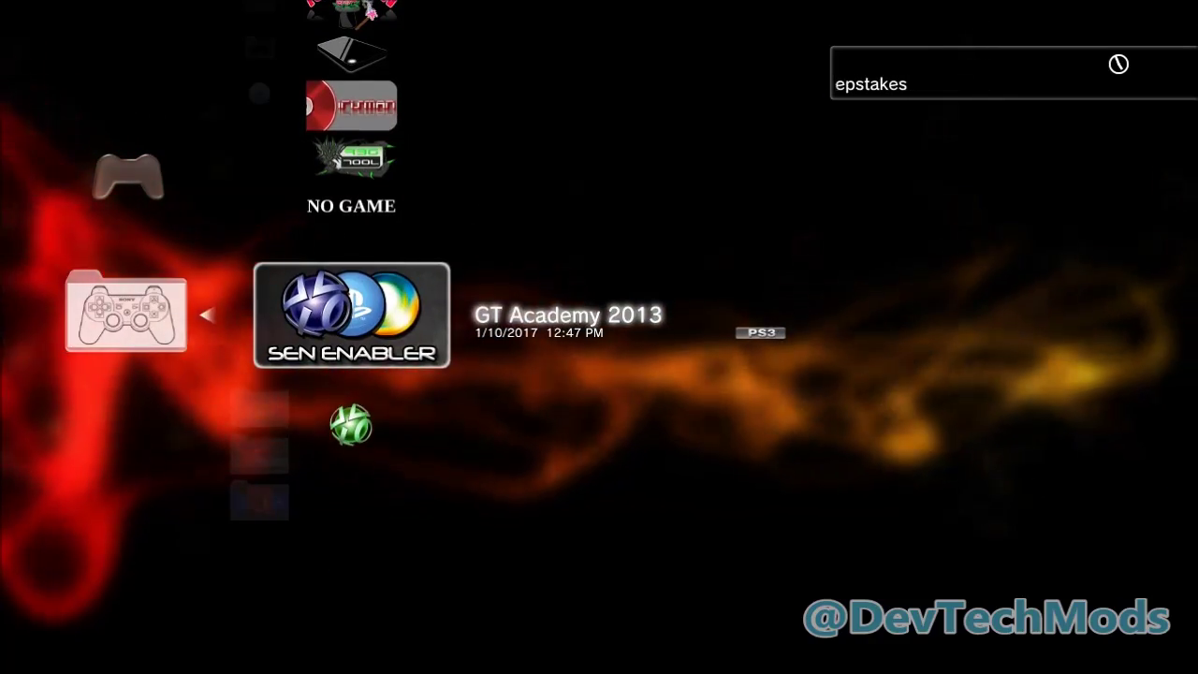
{"action": "key", "text": "Escape"}
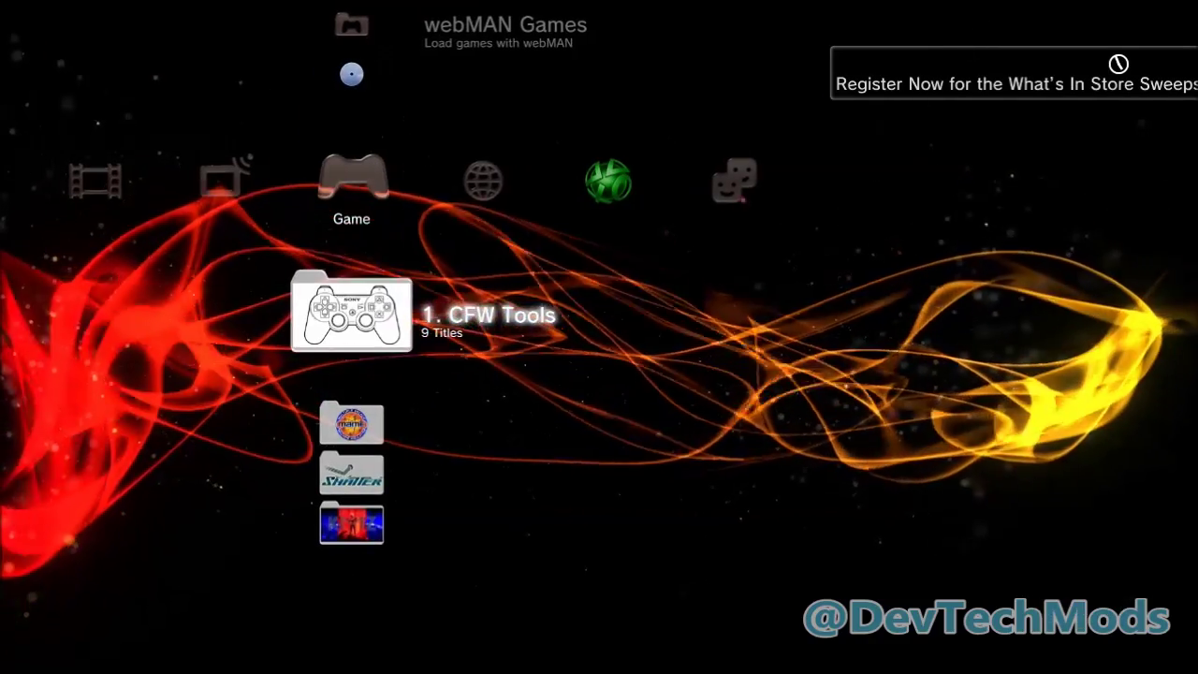
{"action": "key", "text": "Up"}
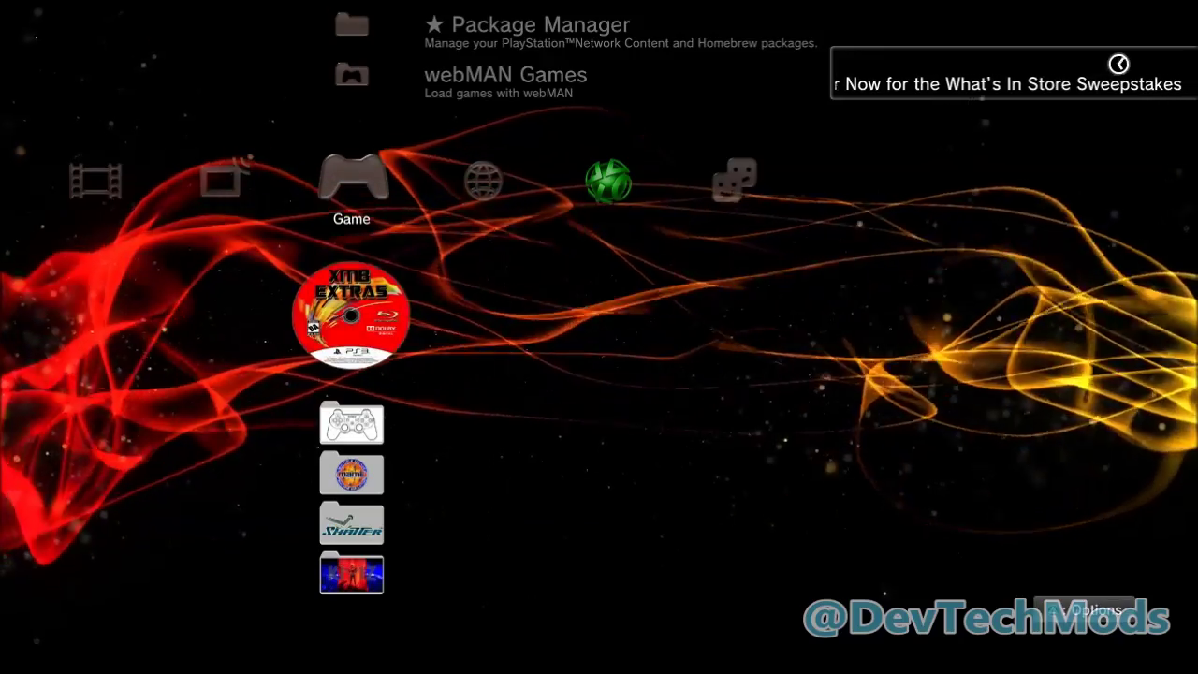